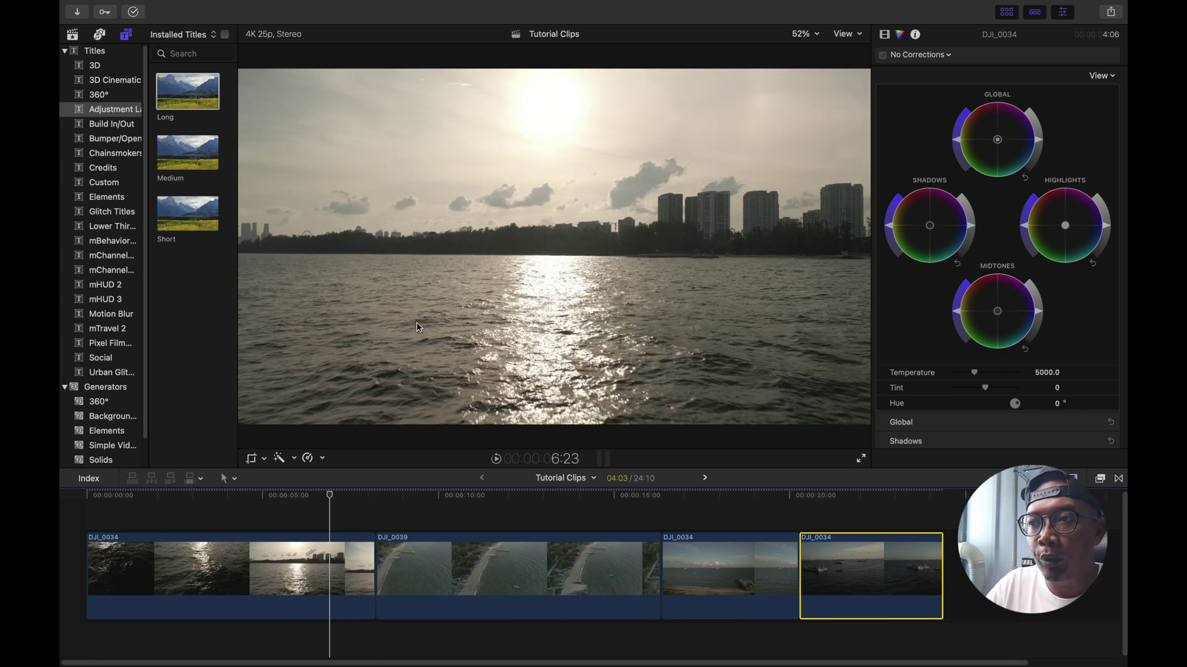
Set the viewer's media playback to Proxy Only
click(845, 34)
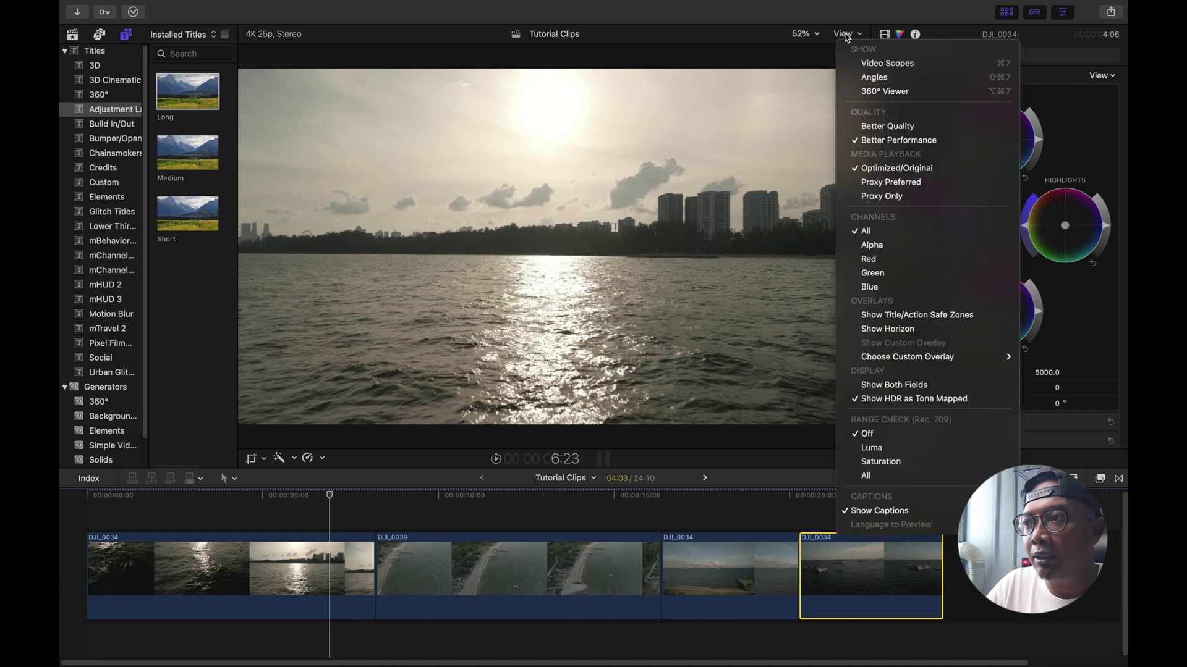
click(877, 197)
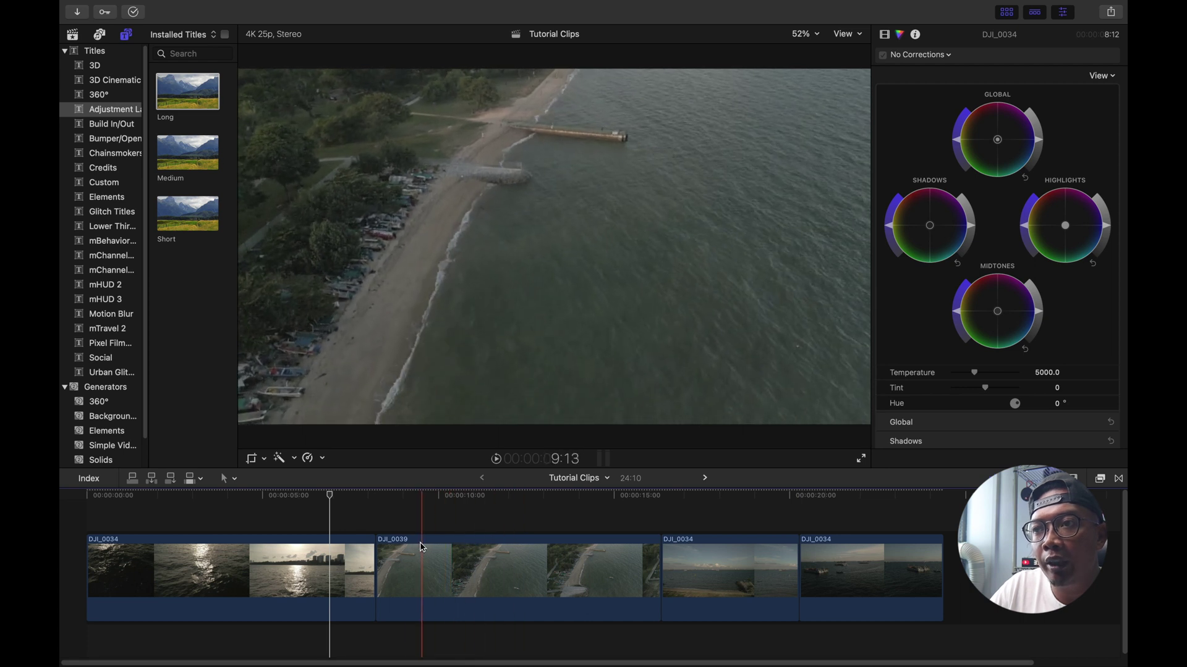
Add the Long adjustment layer above the DJI_0039 clip and trim its end to match the clip's length
click(515, 506)
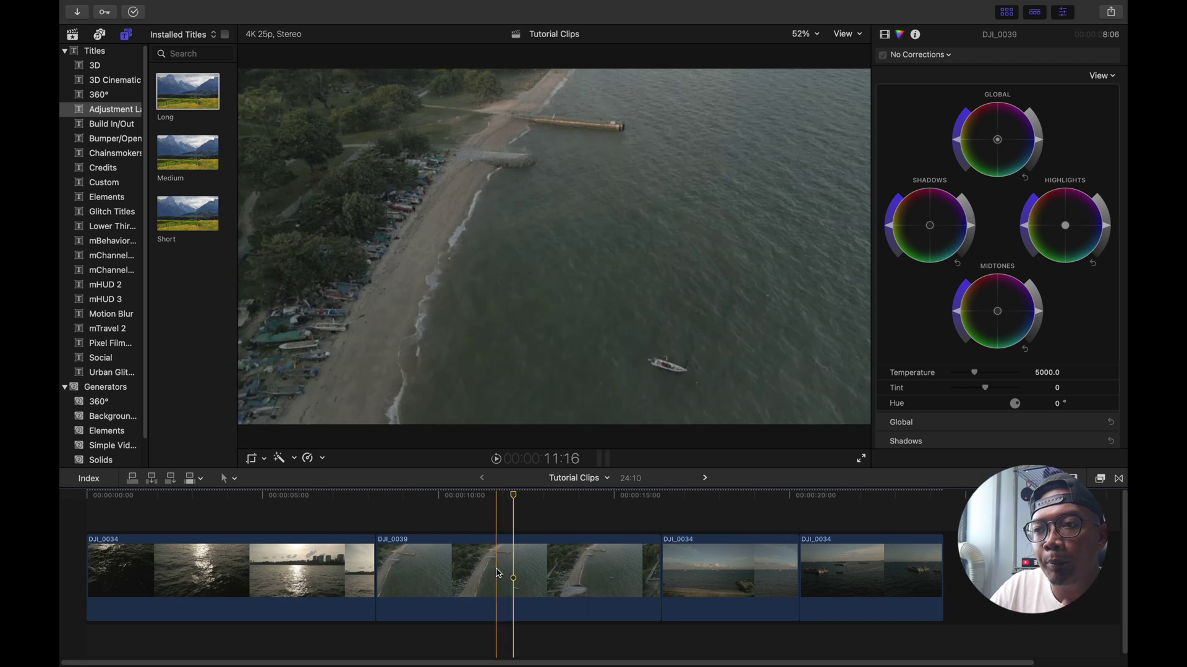
drag(194, 97, 383, 520)
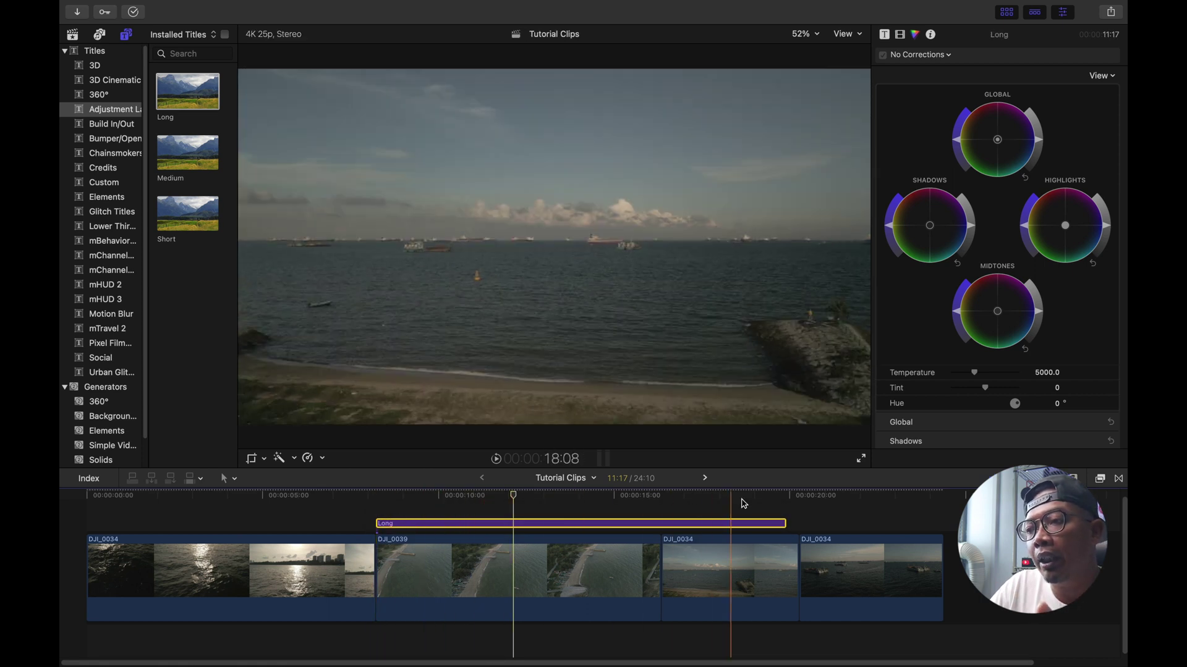
drag(785, 524, 657, 531)
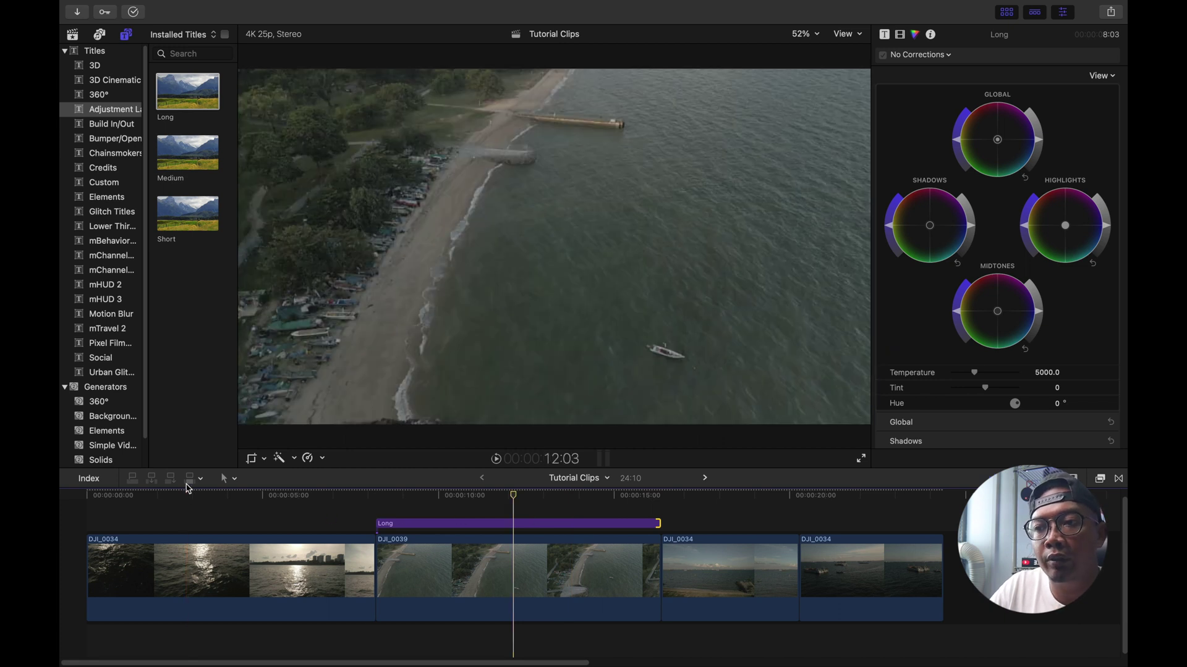
Add a Color Wheels correction to the Long adjustment layer and display the video scopes
click(518, 524)
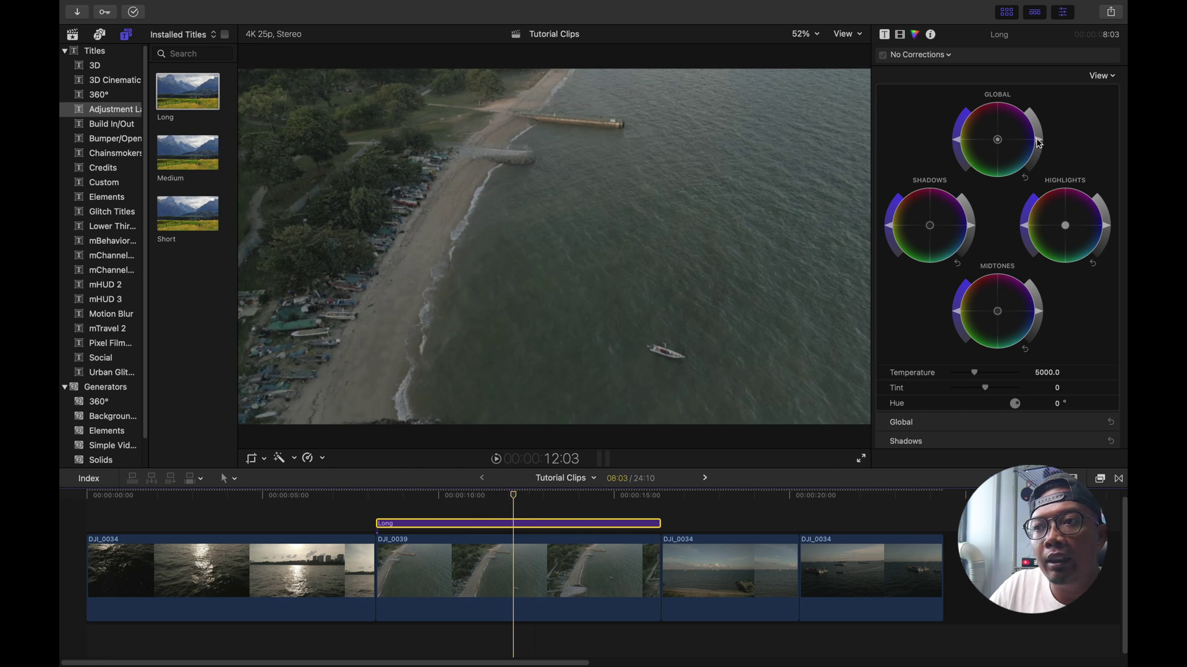
drag(1038, 141, 1037, 111)
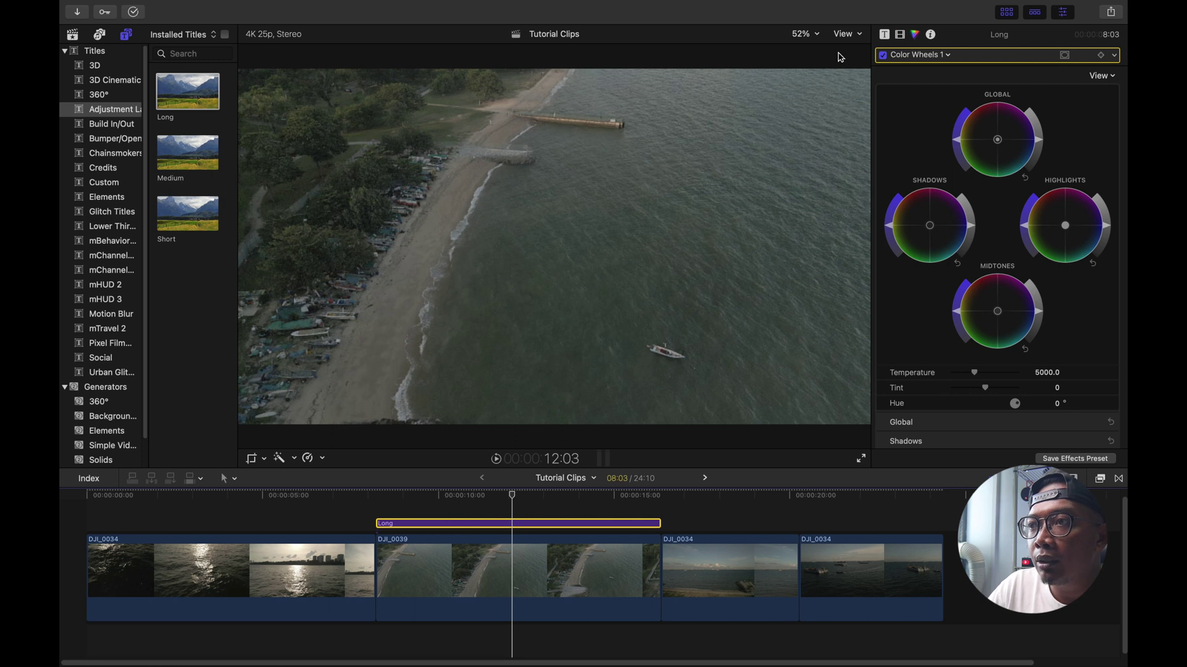
click(851, 38)
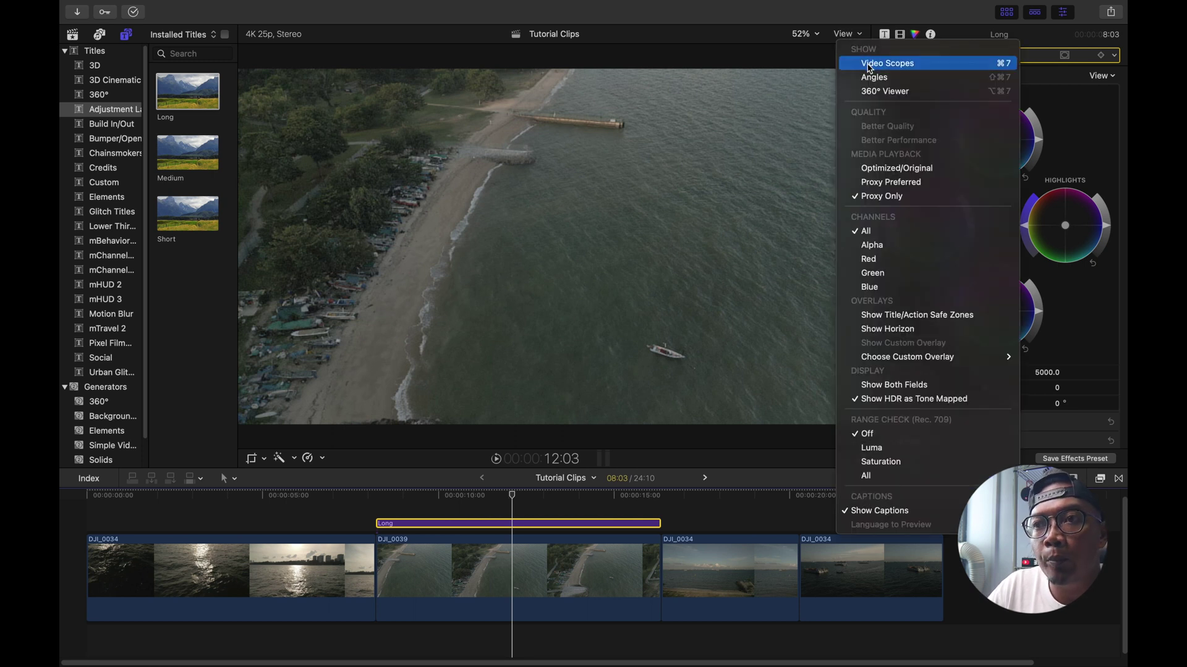
click(878, 63)
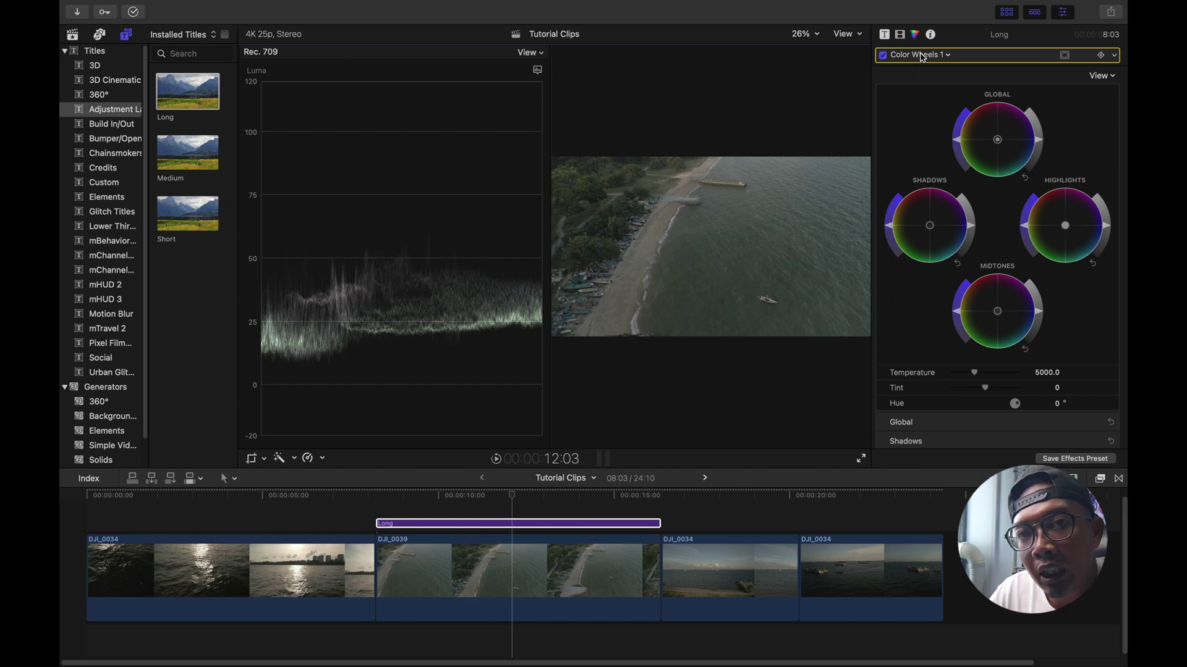
In Color Wheels 1, raise the Global and Highlights brightness and lower the Shadows brightness to widen the contrast
click(948, 56)
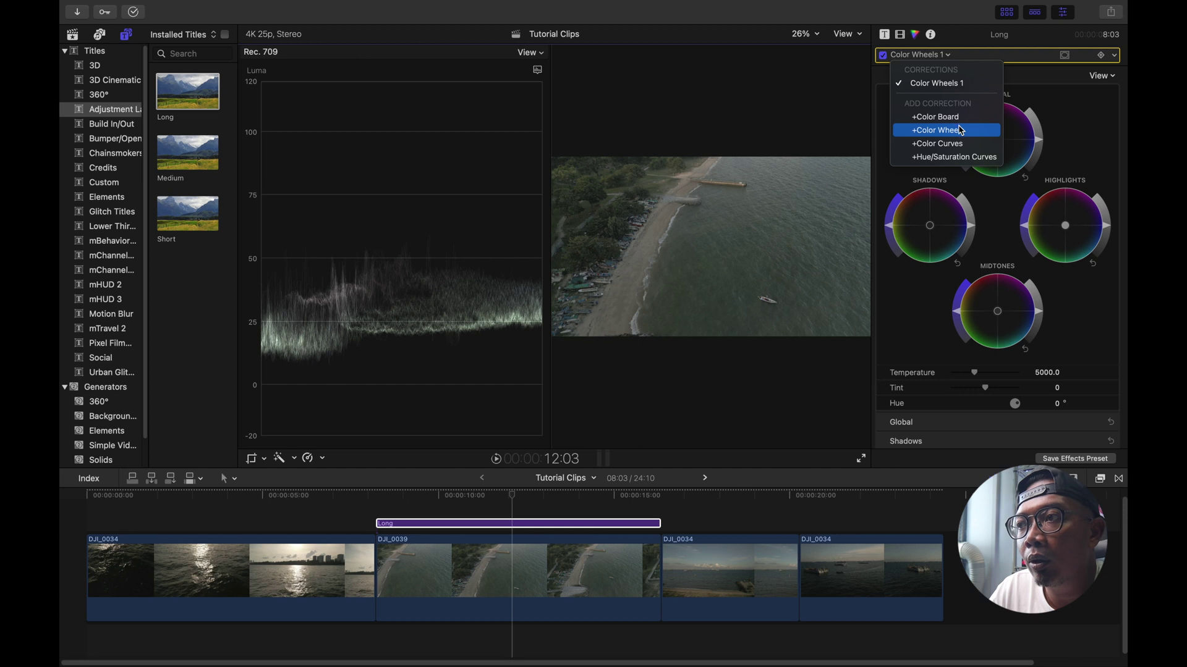
click(949, 84)
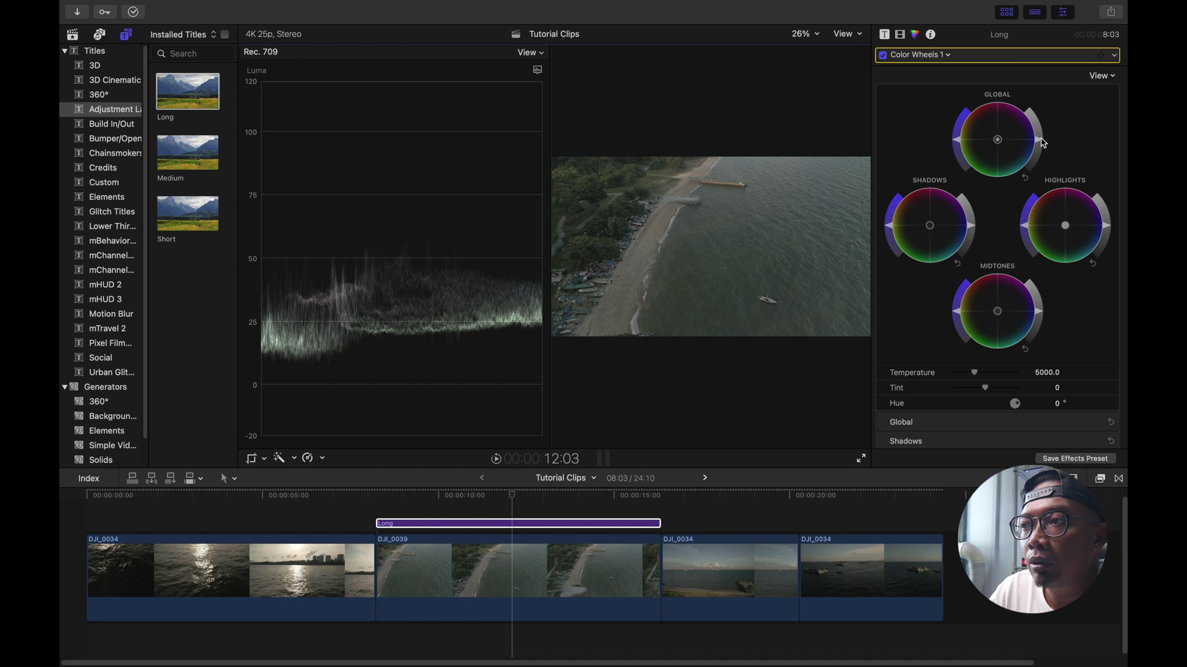
drag(1043, 143, 1044, 127)
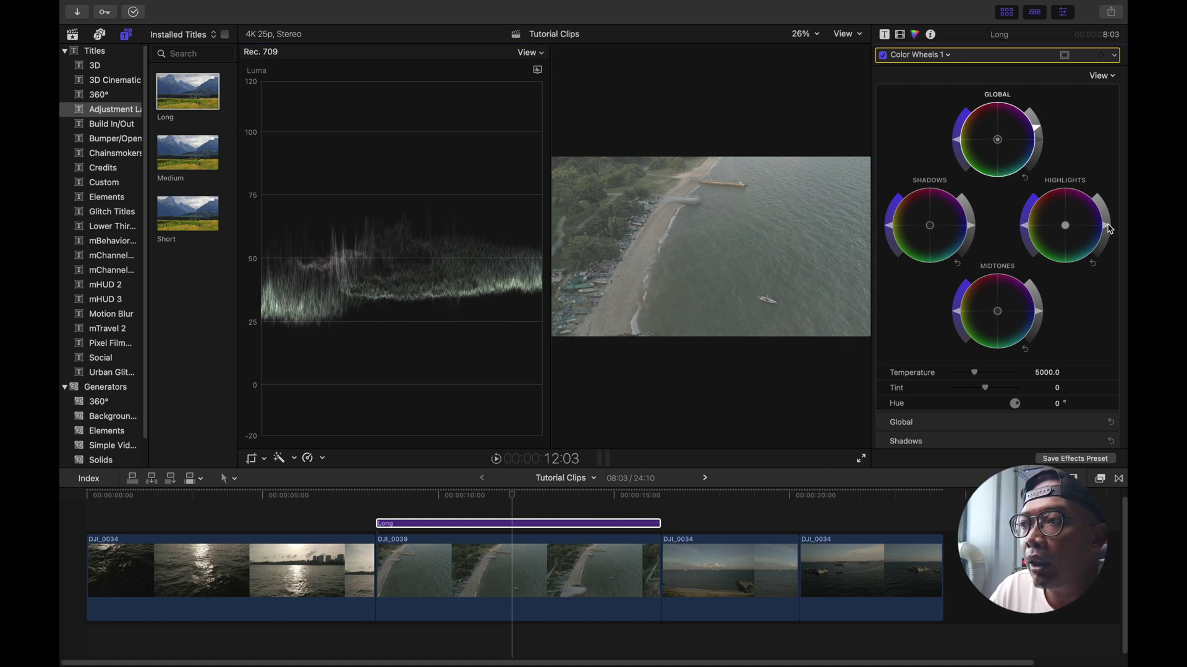
drag(1110, 229, 1111, 222)
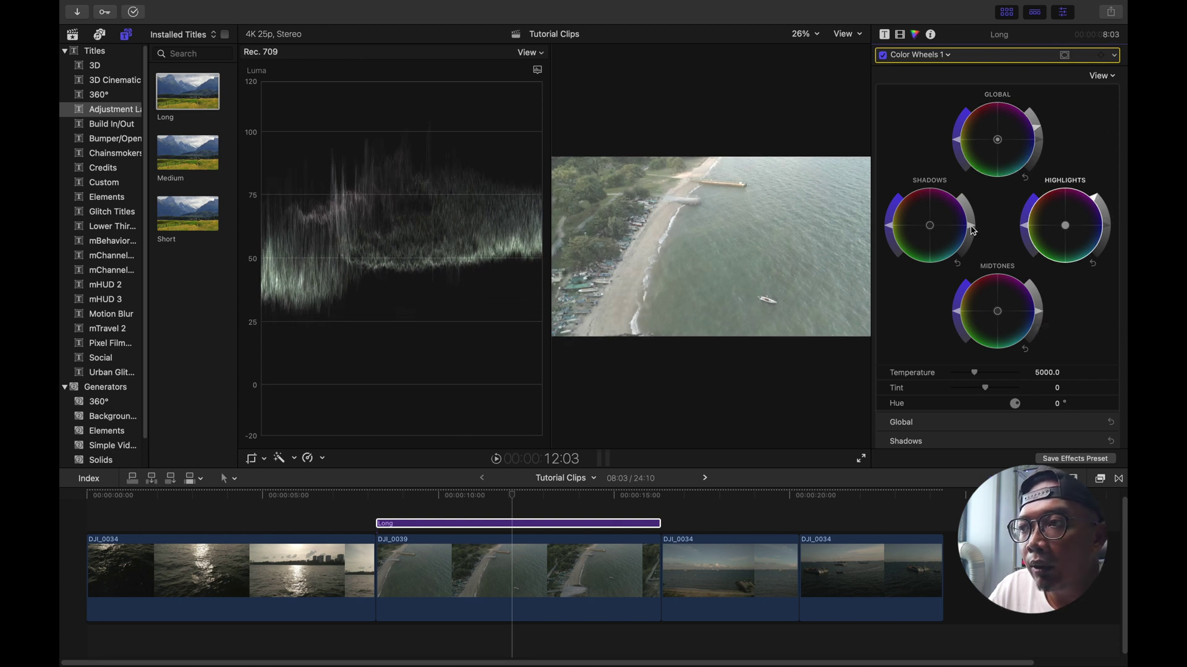
drag(972, 231, 973, 240)
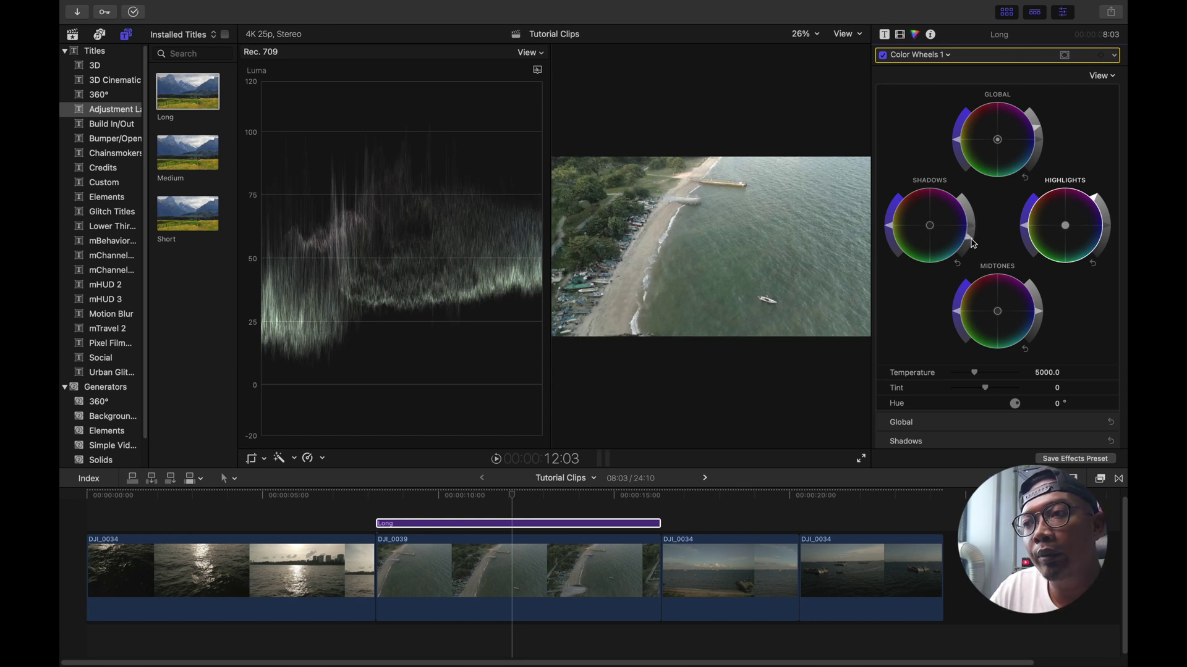
drag(972, 241, 973, 250)
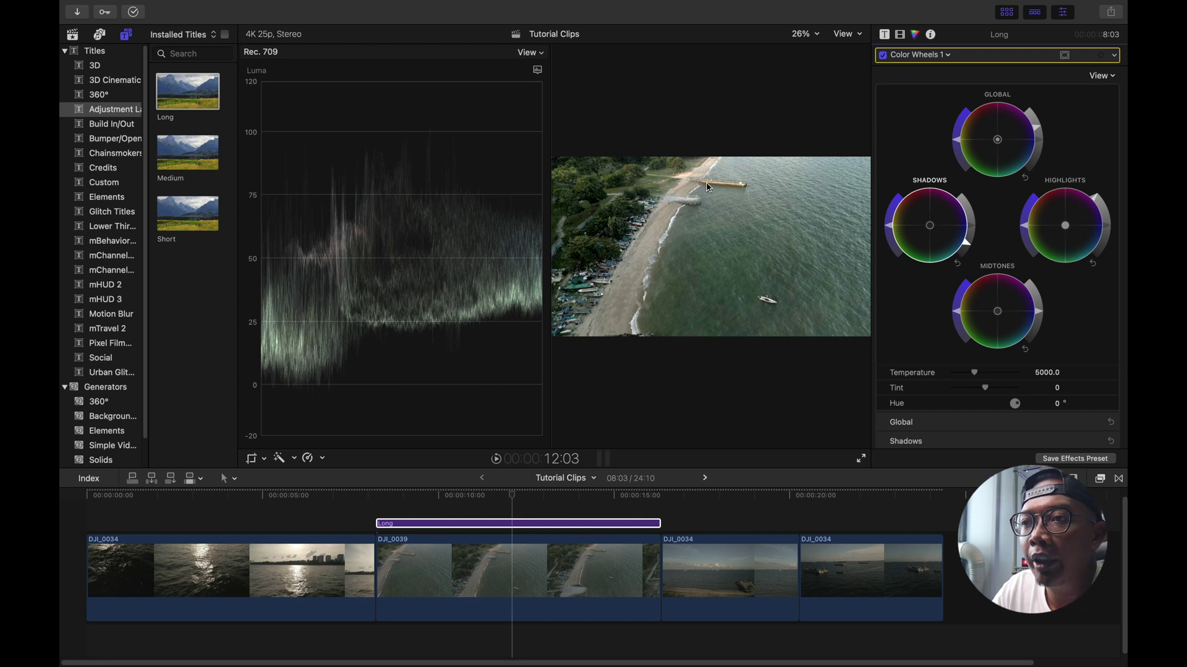
click(1082, 187)
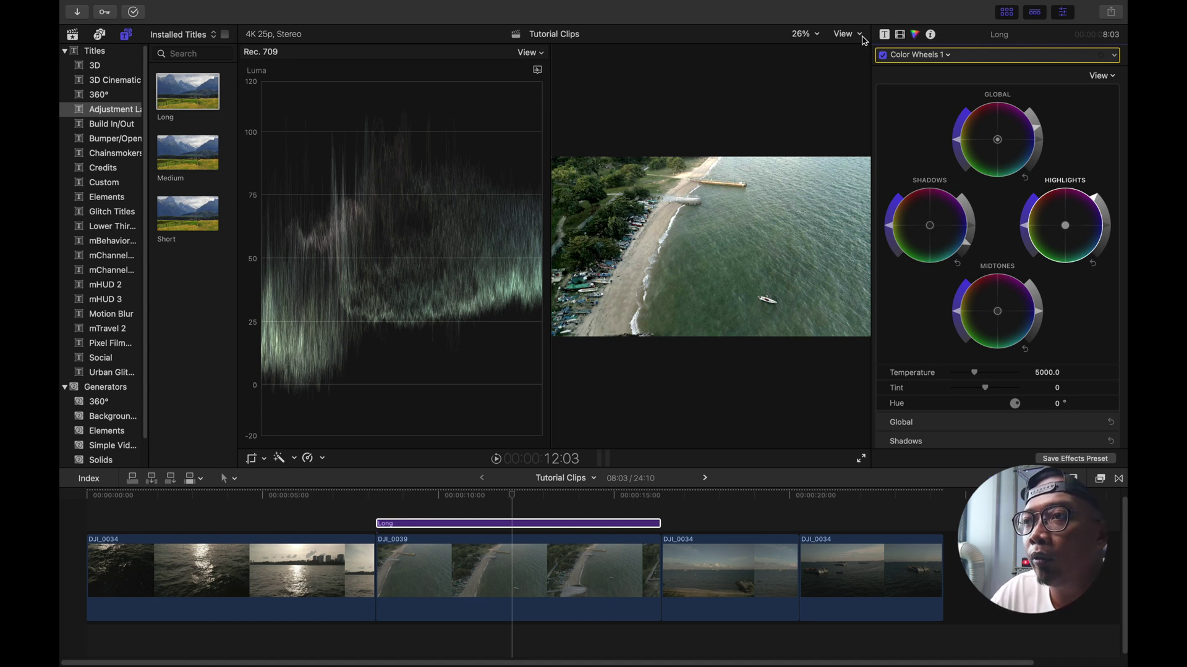
Switch the video scopes to the three-scope layout with Vectorscope and RGB Overlay stacked beside Luma
click(536, 56)
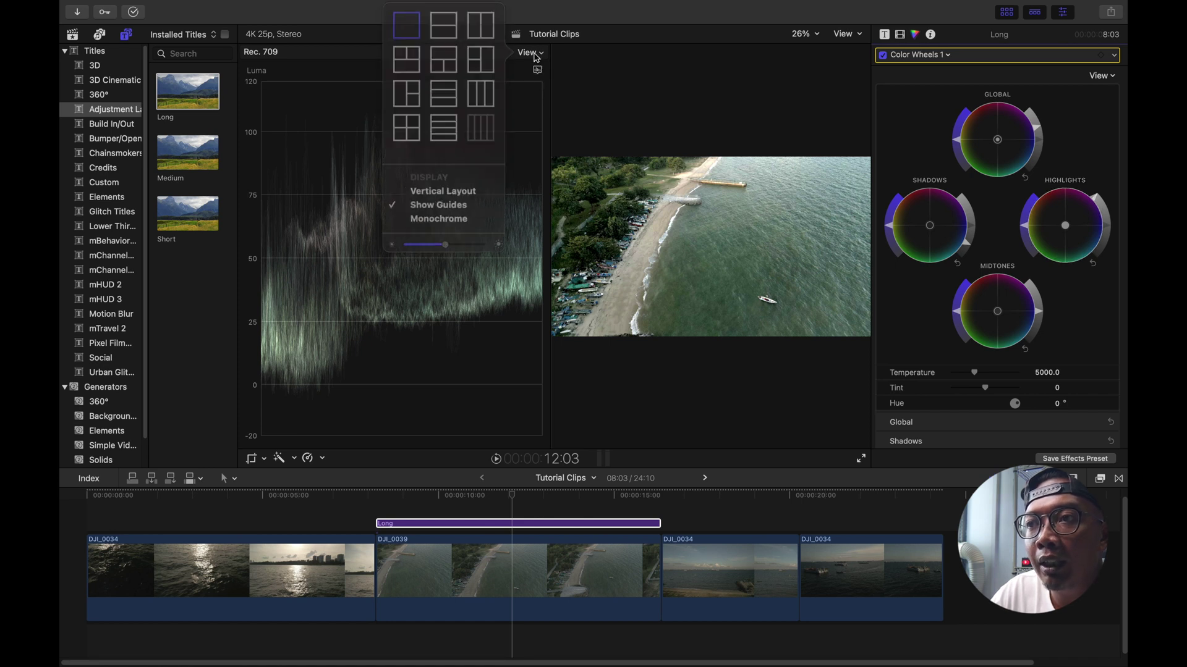
click(494, 68)
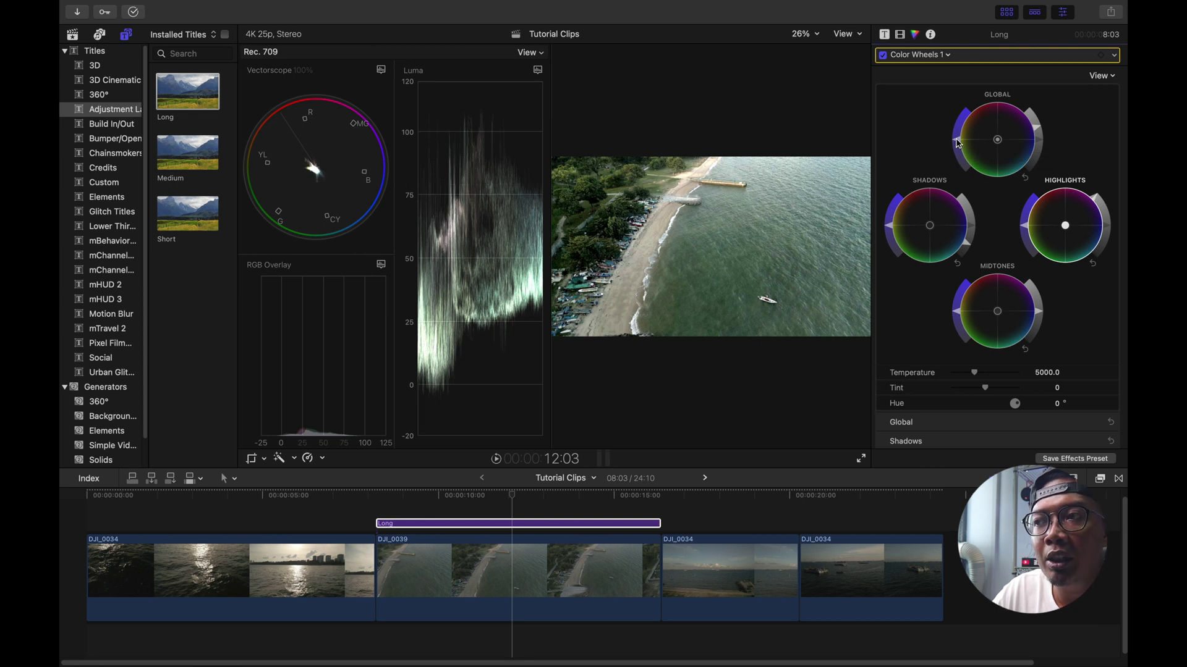
Try the Global saturation range by draining the image to monochrome and raising it well above neutral
drag(957, 143, 964, 168)
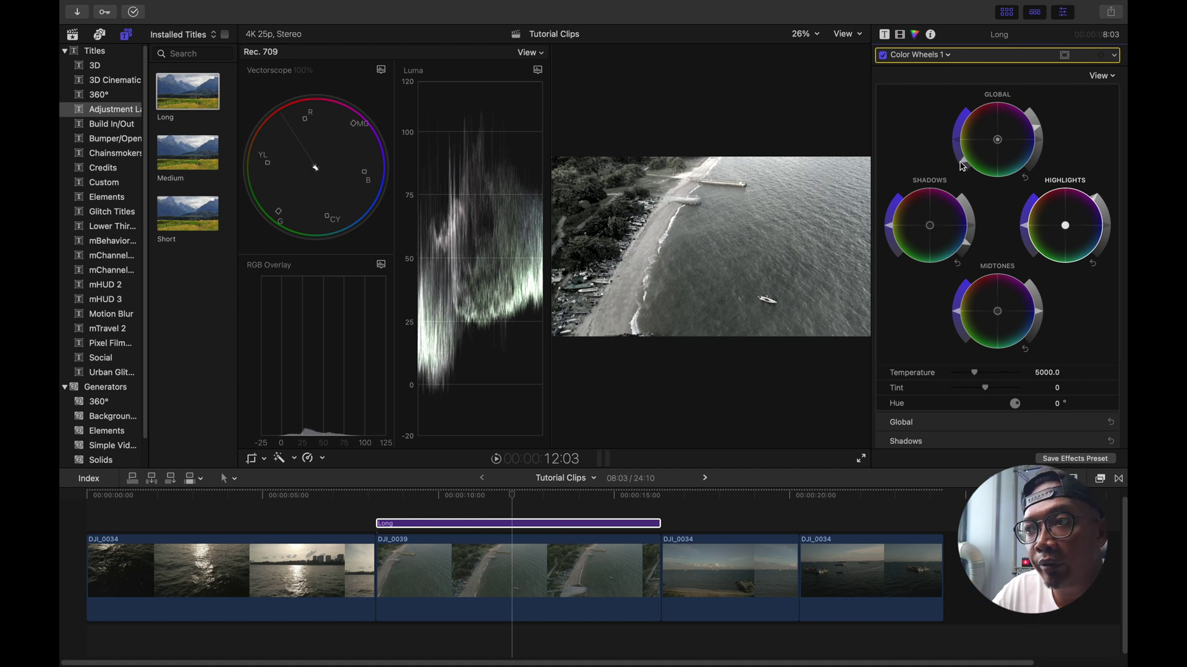
drag(961, 164, 955, 110)
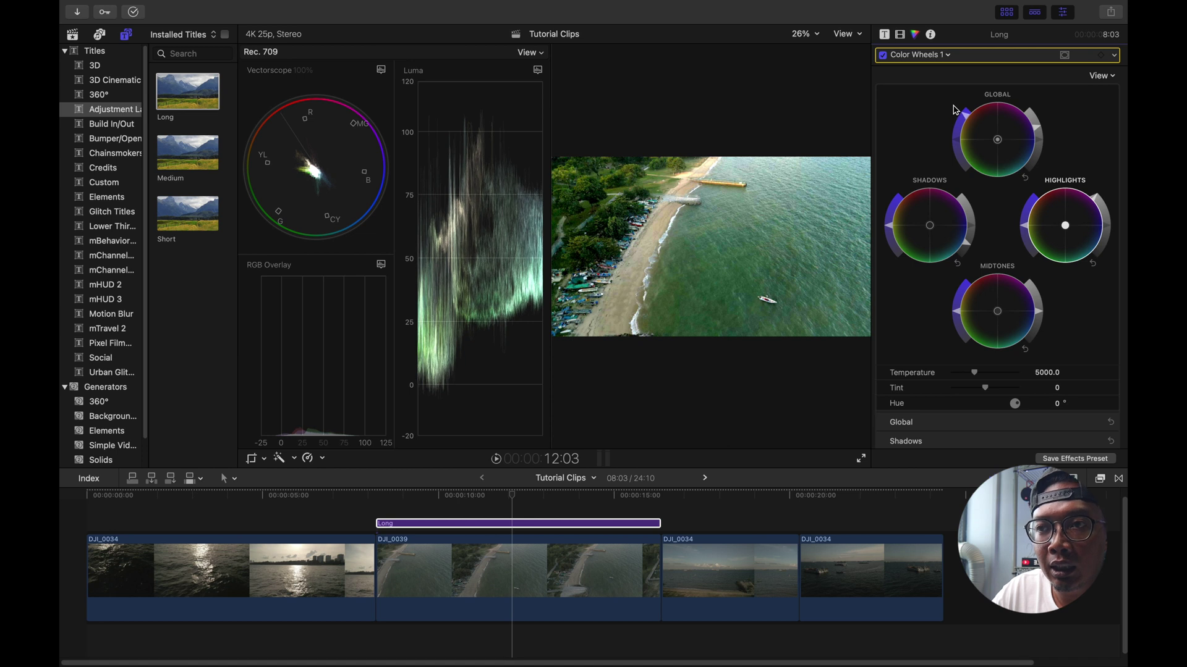
drag(956, 109, 967, 99)
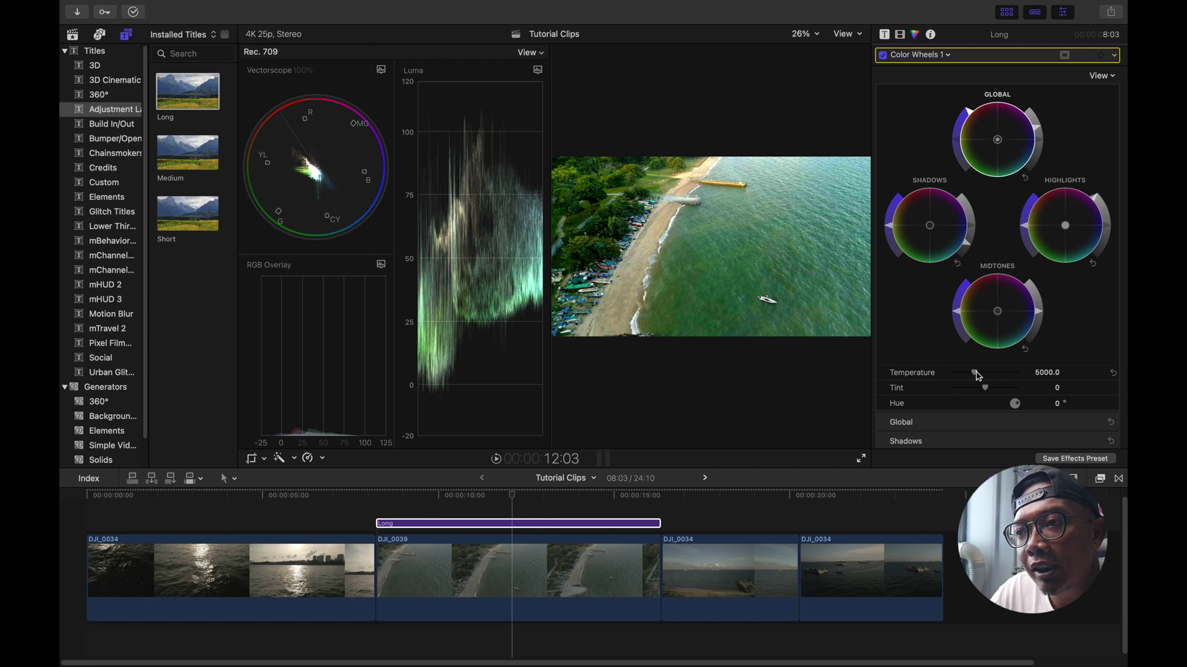
Adjust the adjustment layer's white balance to a Temperature of 6964 and a Tint of 41
drag(978, 376, 970, 375)
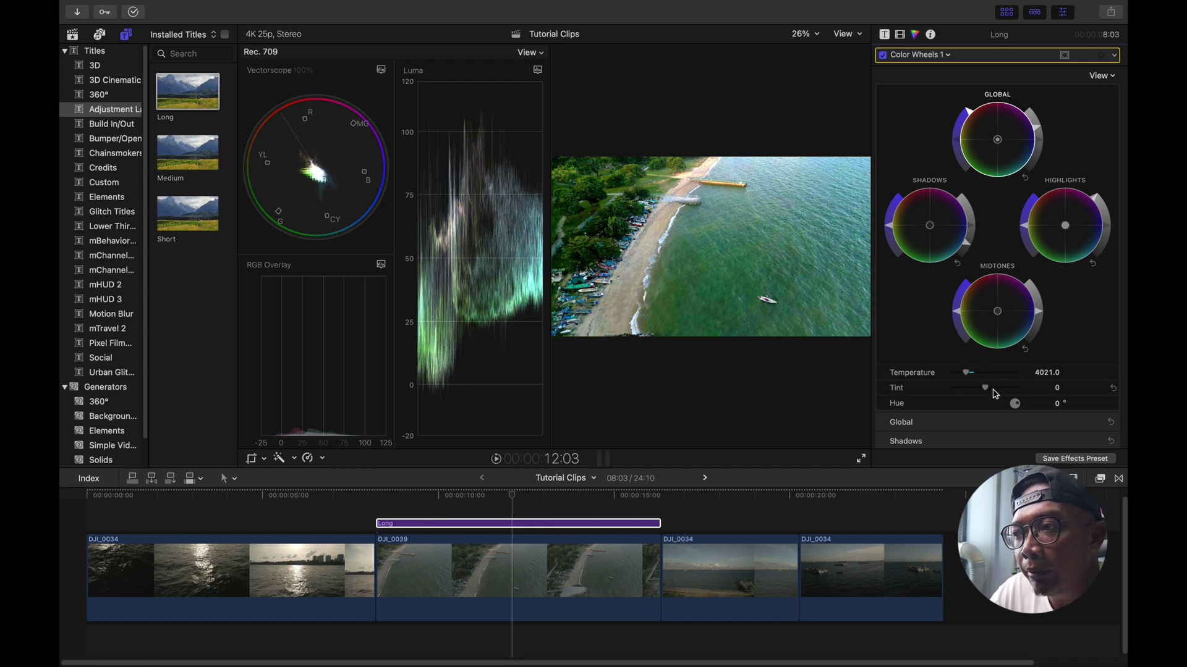
mouse_move(987, 392)
mouse_down()
mouse_move(1004, 392)
mouse_move(992, 390)
mouse_up()
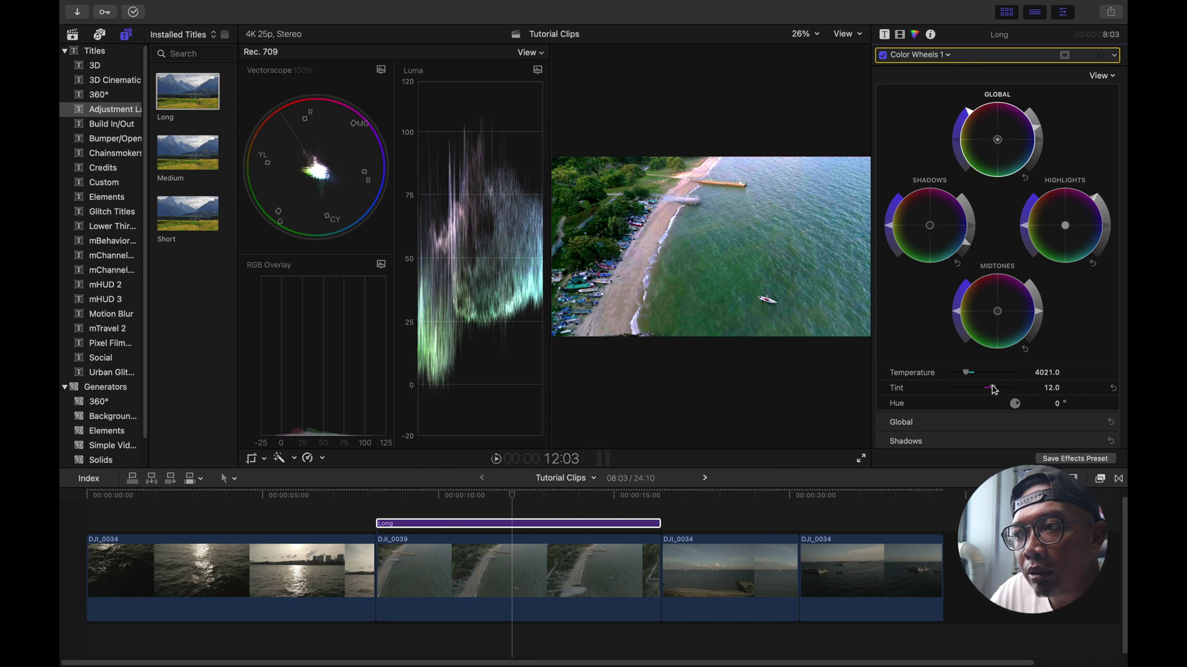
drag(969, 376, 1014, 392)
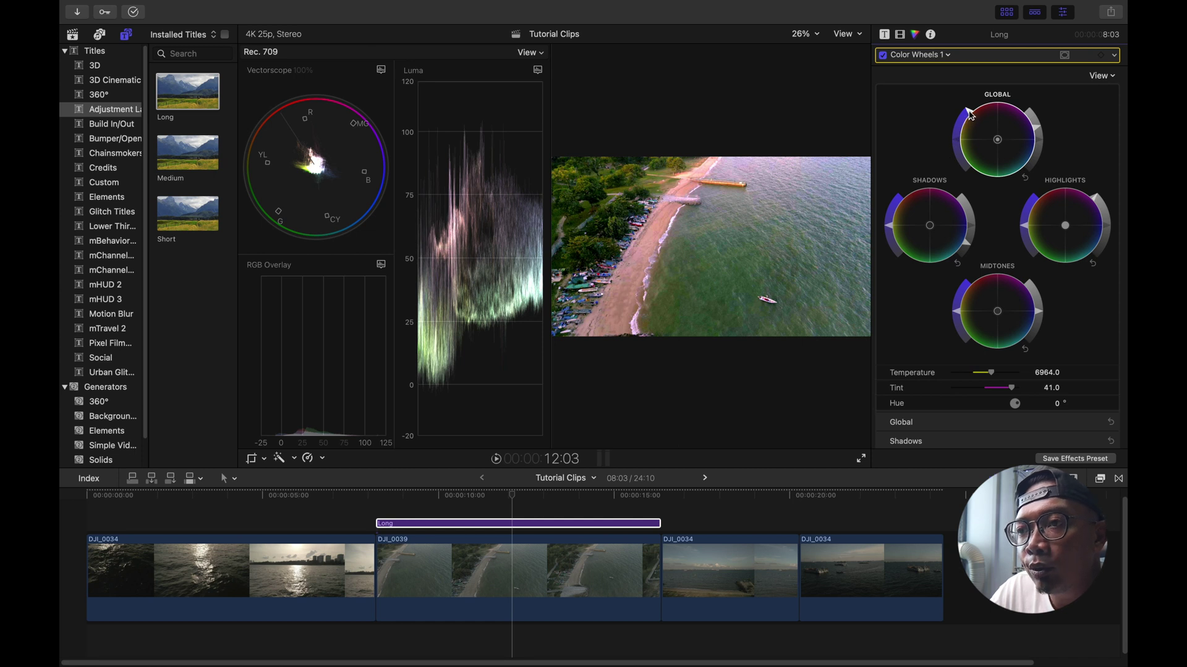
Reduce the Global saturation to slightly above neutral and set the Tint to 34
drag(969, 115, 966, 141)
drag(1011, 388, 1011, 387)
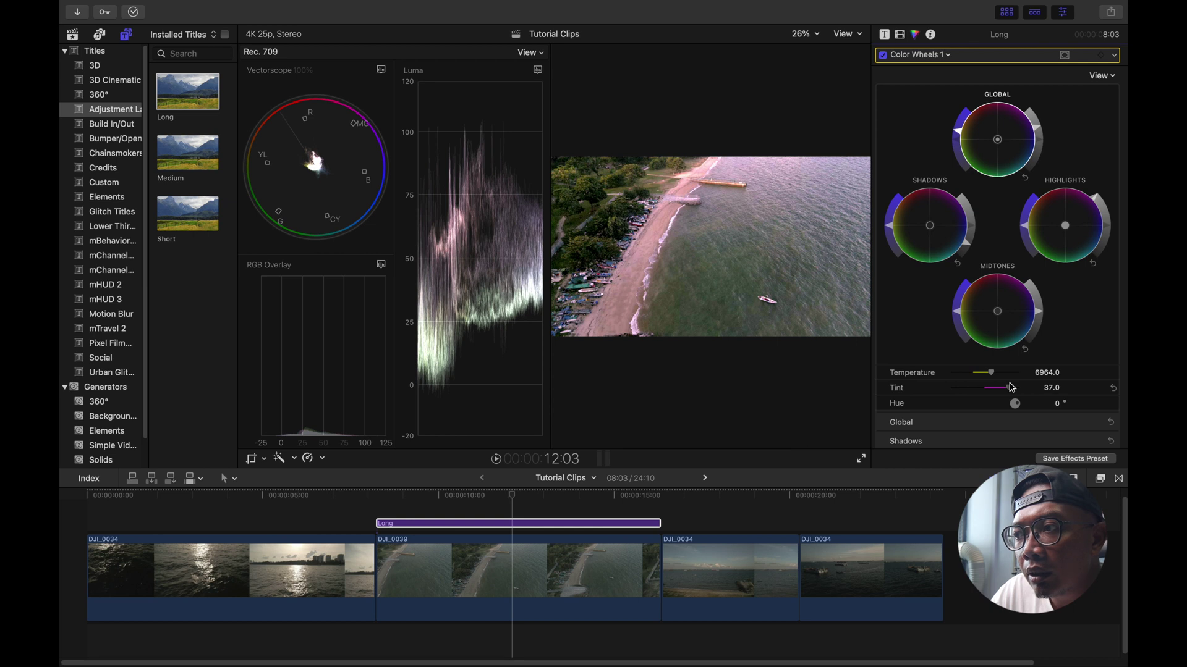
drag(1012, 387, 1009, 388)
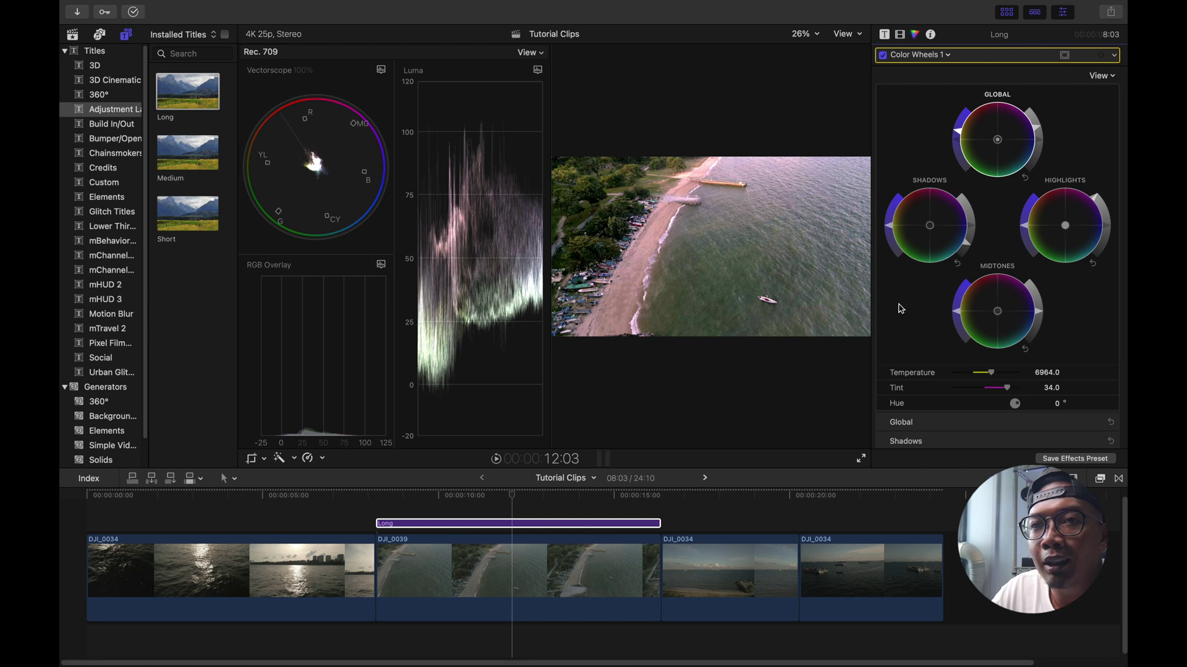
Copy the graded Long adjustment layer and paste it at the start of the third clip
click(494, 500)
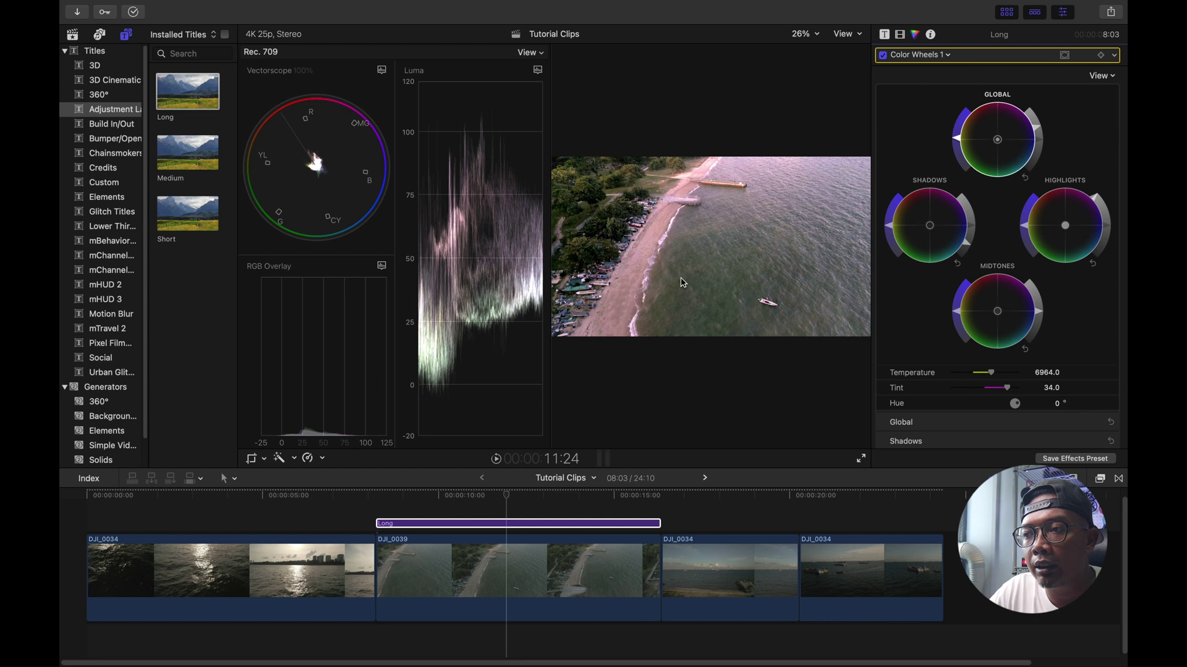
click(519, 524)
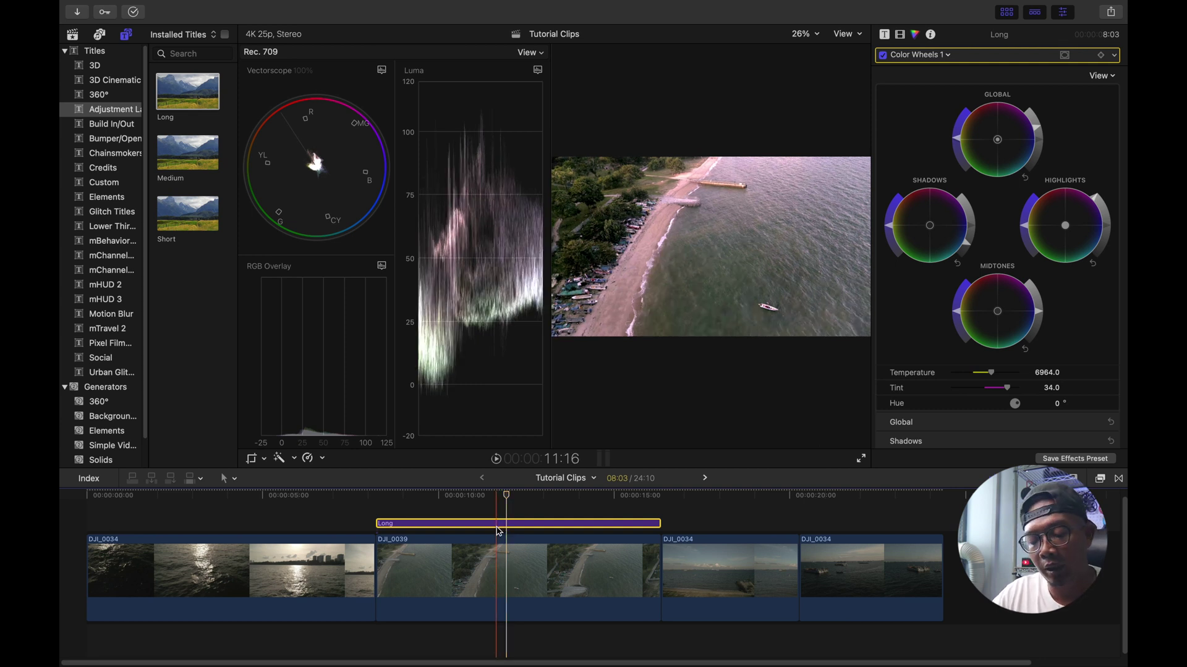
click(668, 527)
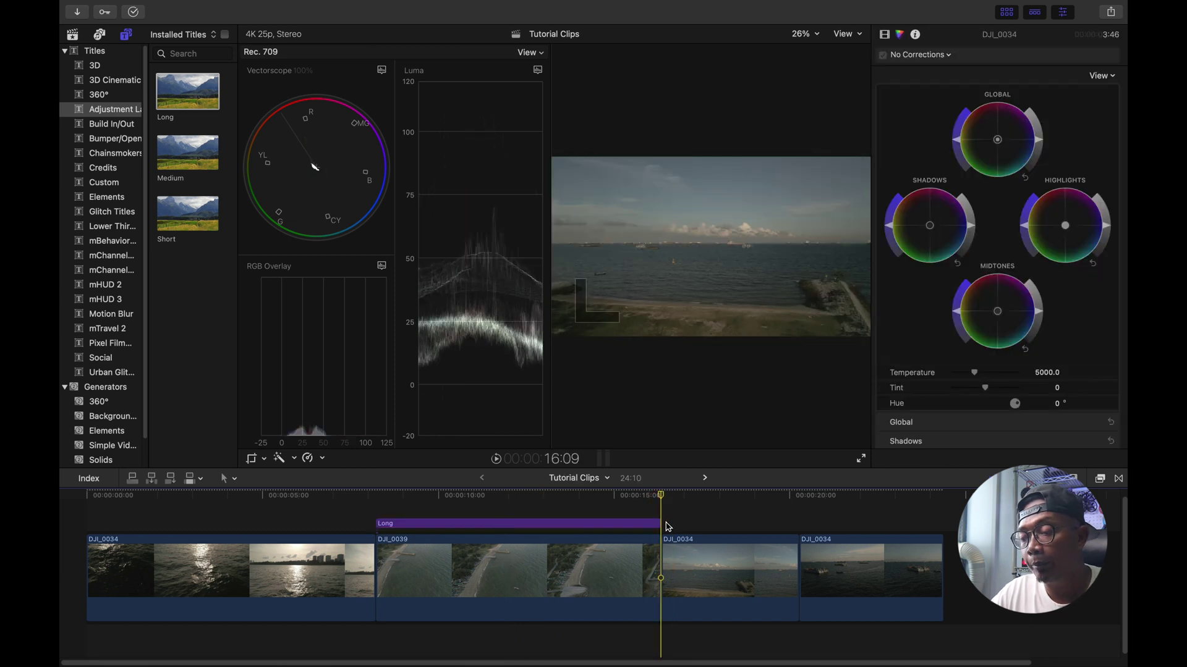
key(super+v)
Trim the pasted adjustment layer to the end of the last clip and split it where the last two clips meet
drag(943, 525, 943, 525)
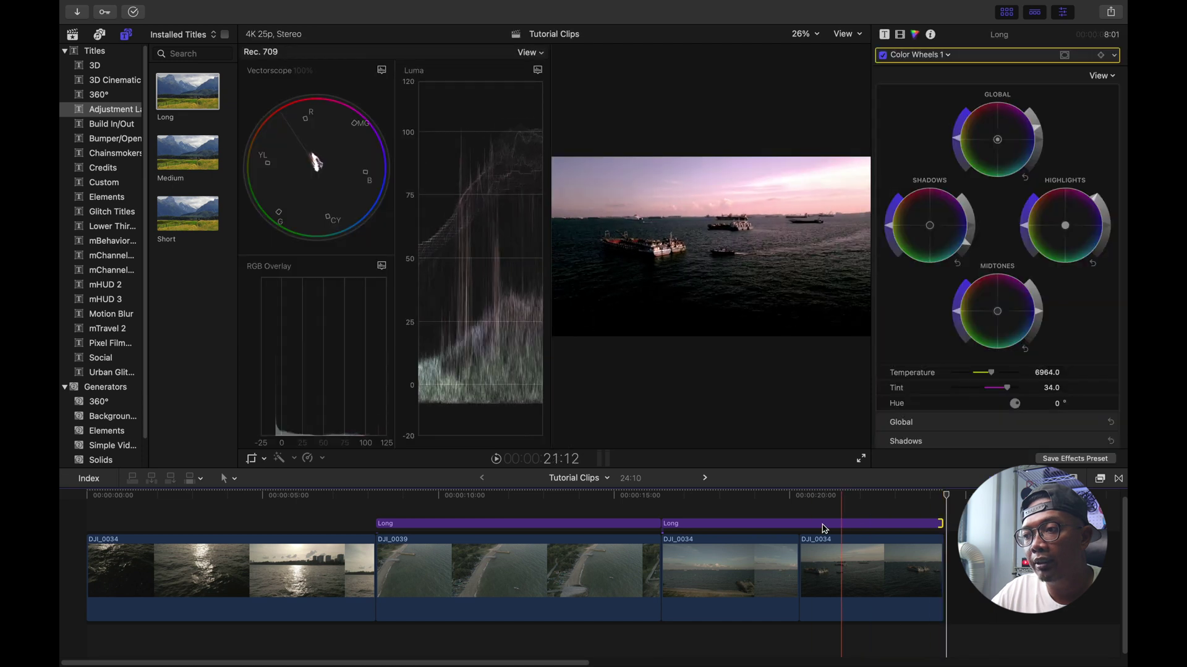
click(803, 527)
key(super+b)
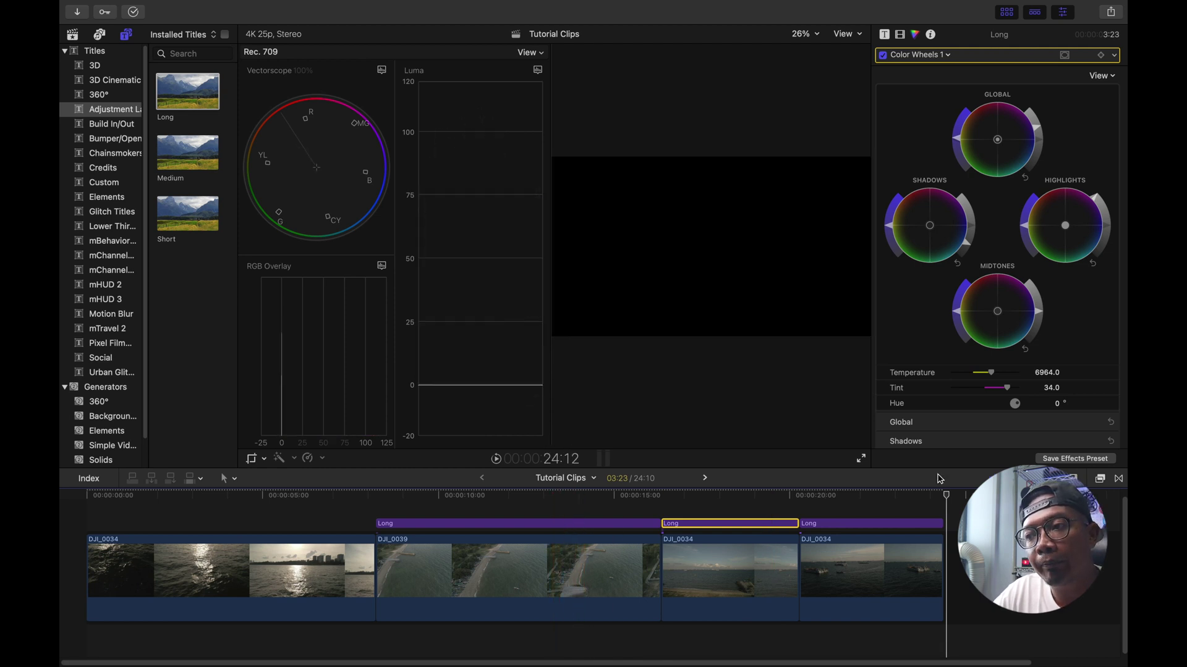
Slightly lower the Global saturation of the adjustment layer above the third clip
click(556, 569)
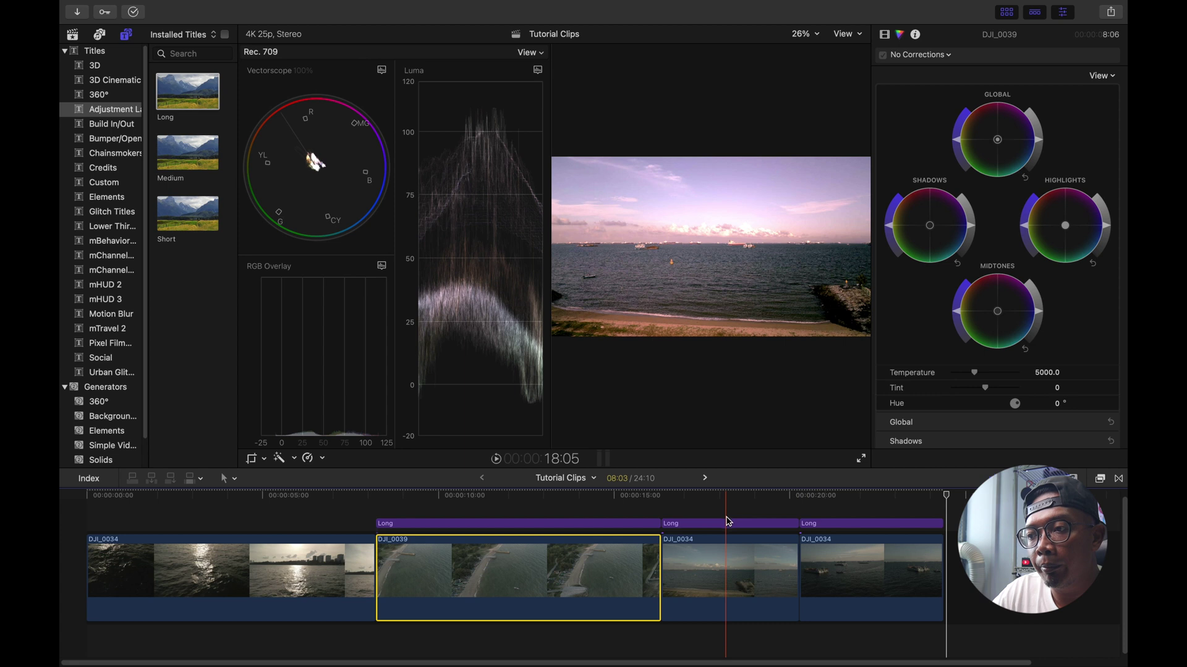
click(729, 525)
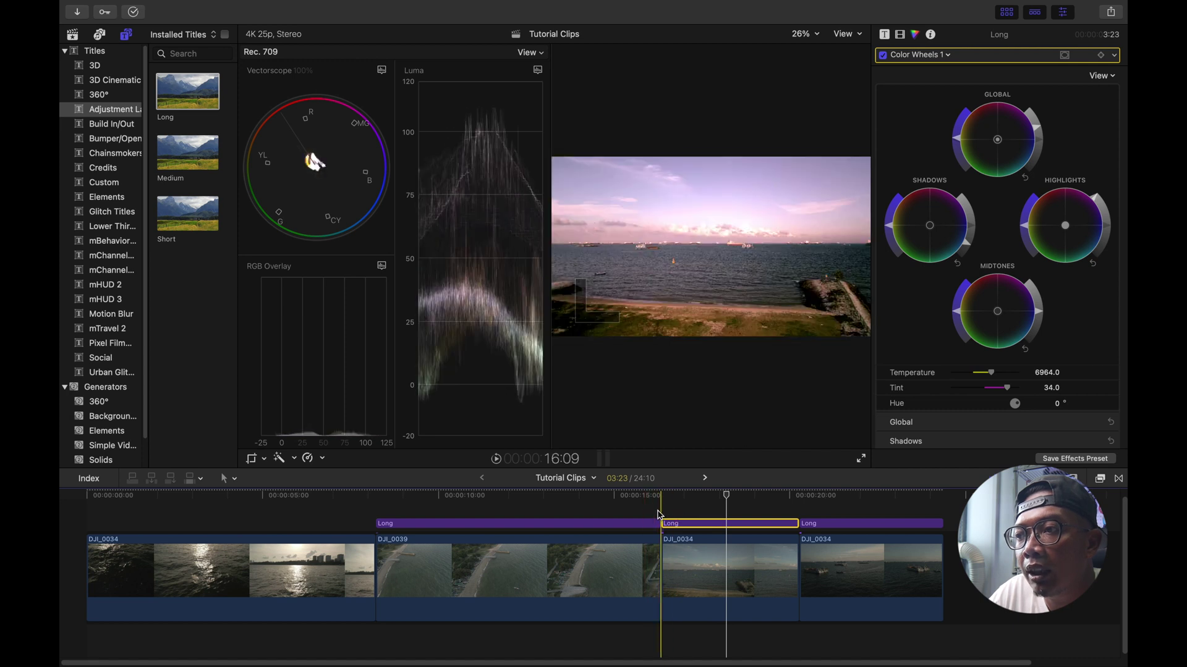
click(719, 498)
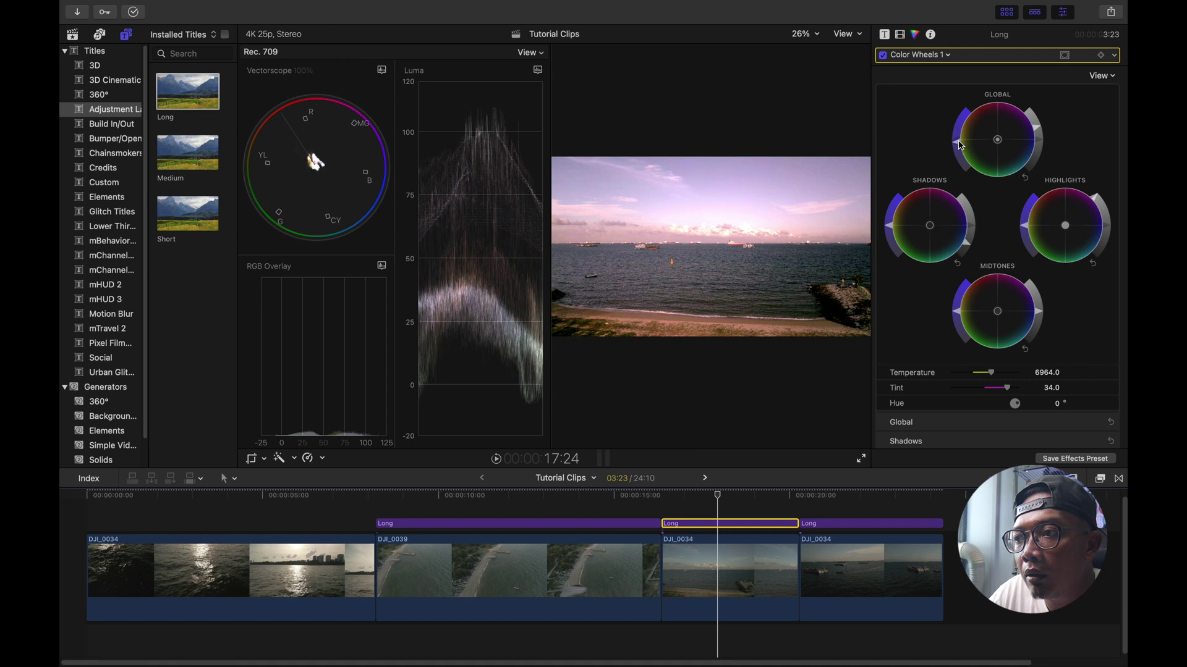
drag(960, 147, 960, 149)
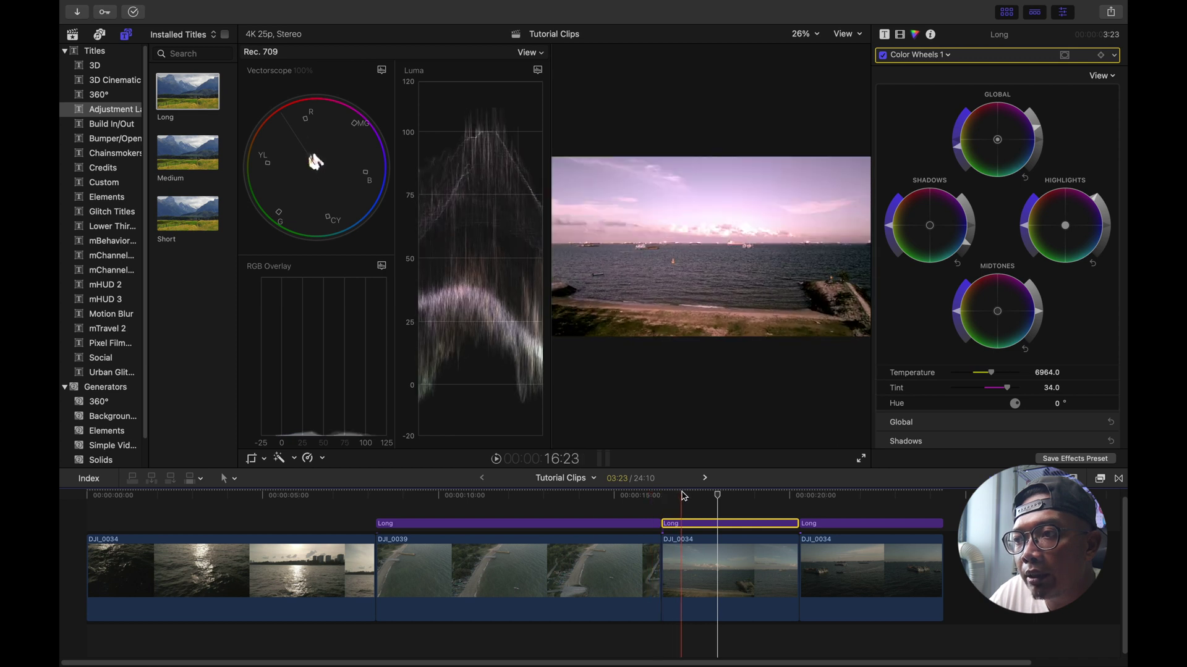
On the adjustment layer above the third clip, set the Tint to 27 and shift the Midtones color toward blue
click(682, 498)
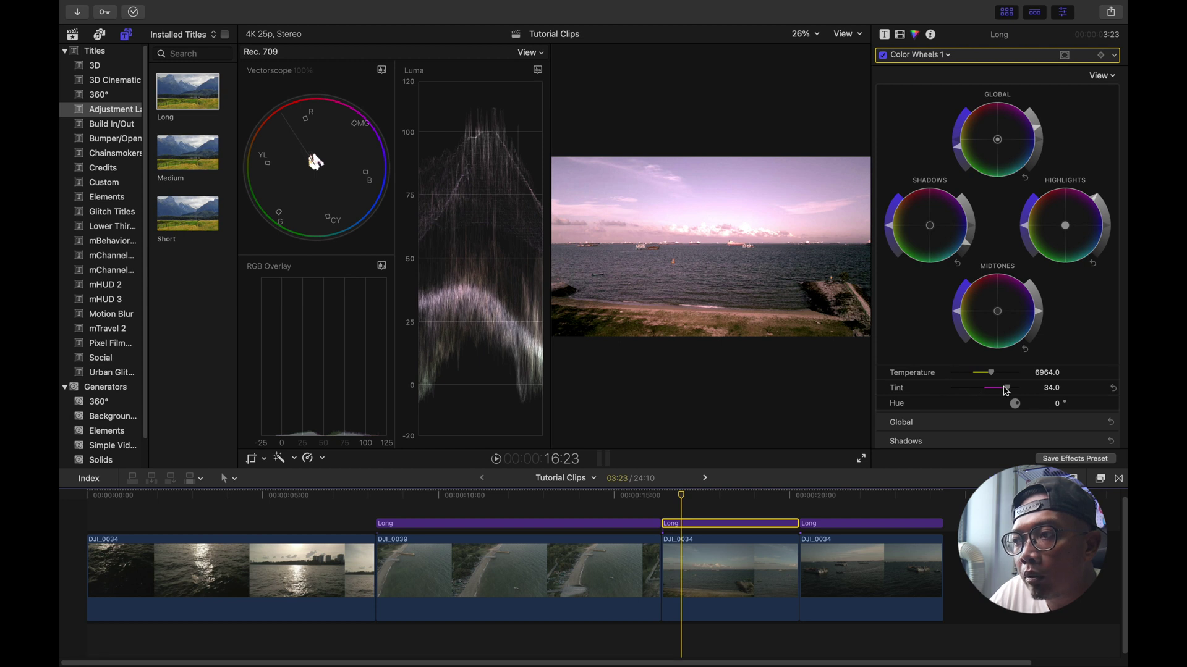
drag(1011, 391, 1007, 393)
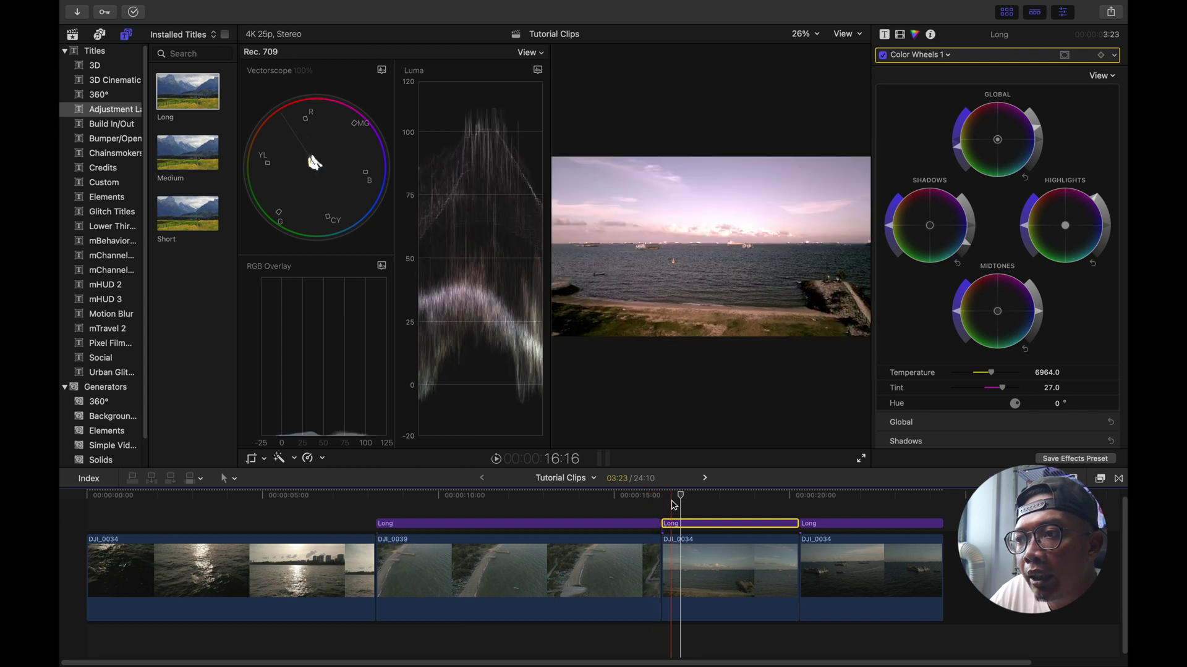
click(672, 505)
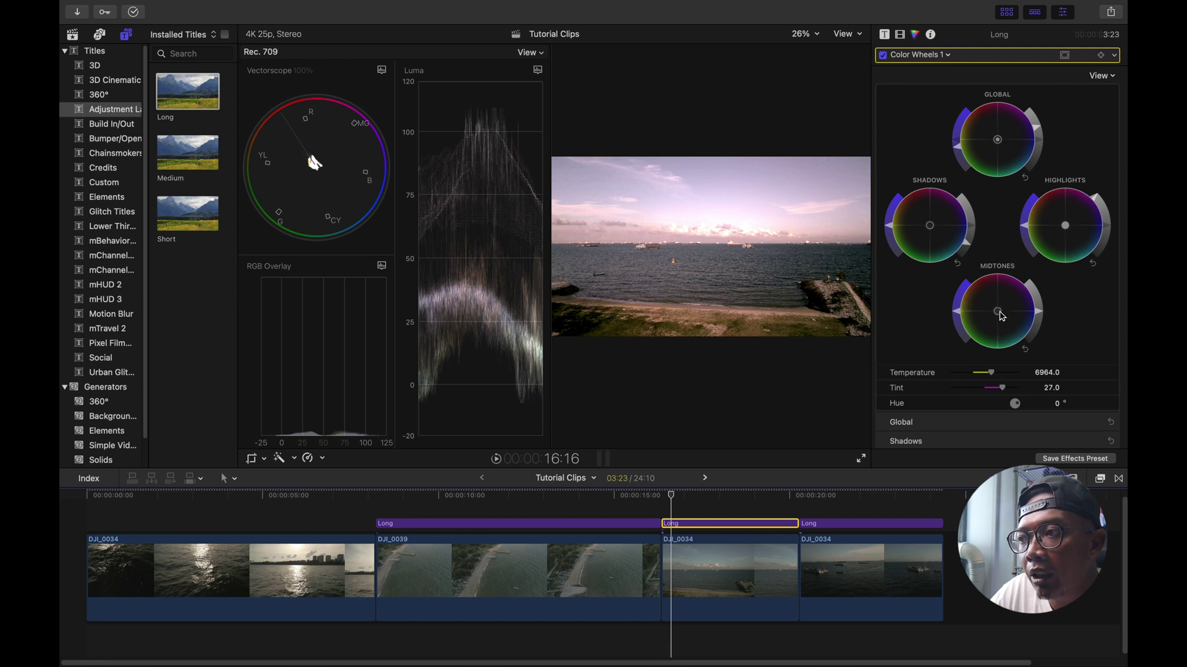
click(1002, 315)
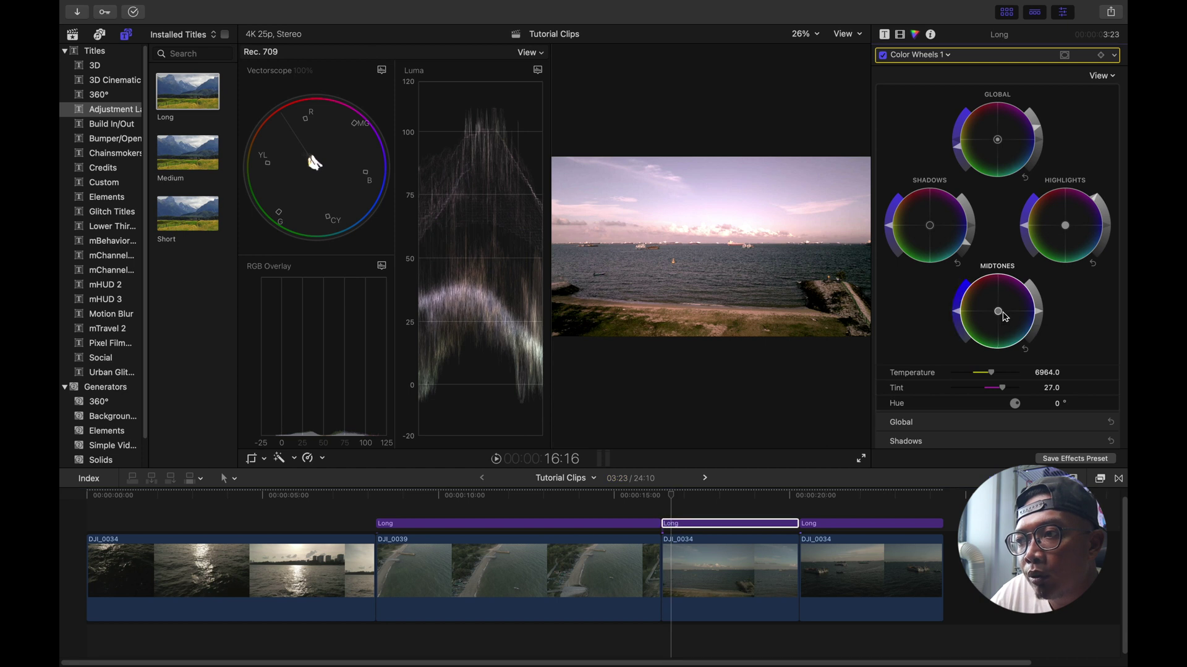
mouse_move(1024, 320)
mouse_down()
mouse_move(1092, 365)
mouse_move(1042, 335)
mouse_up()
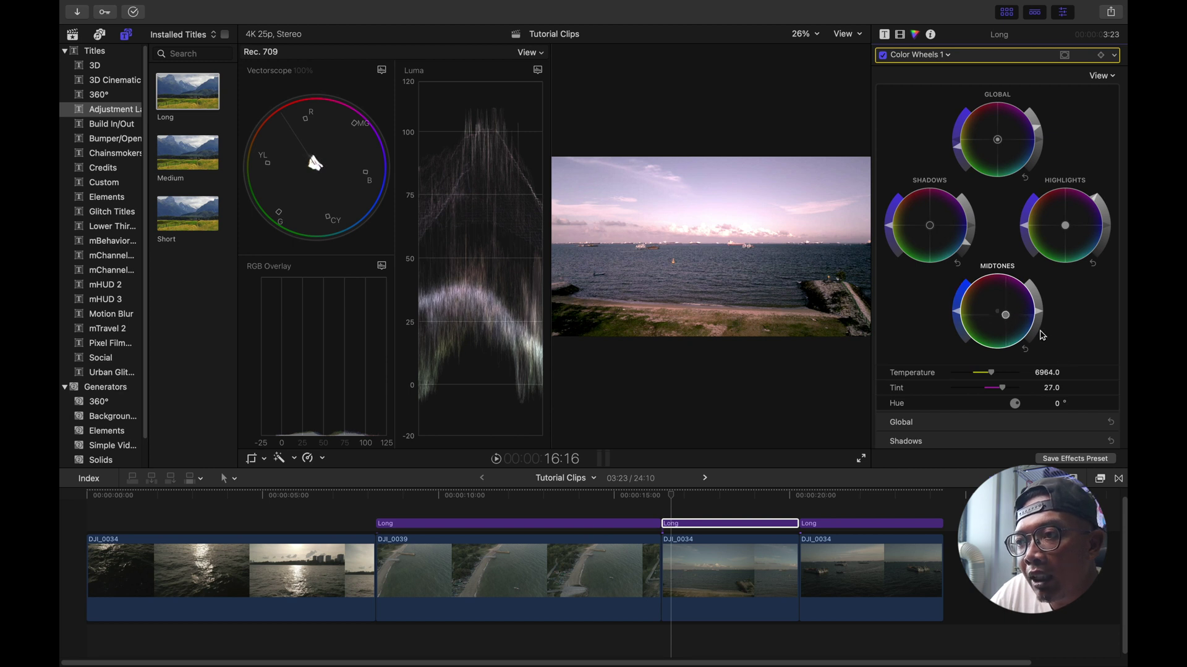
drag(1043, 333, 1061, 330)
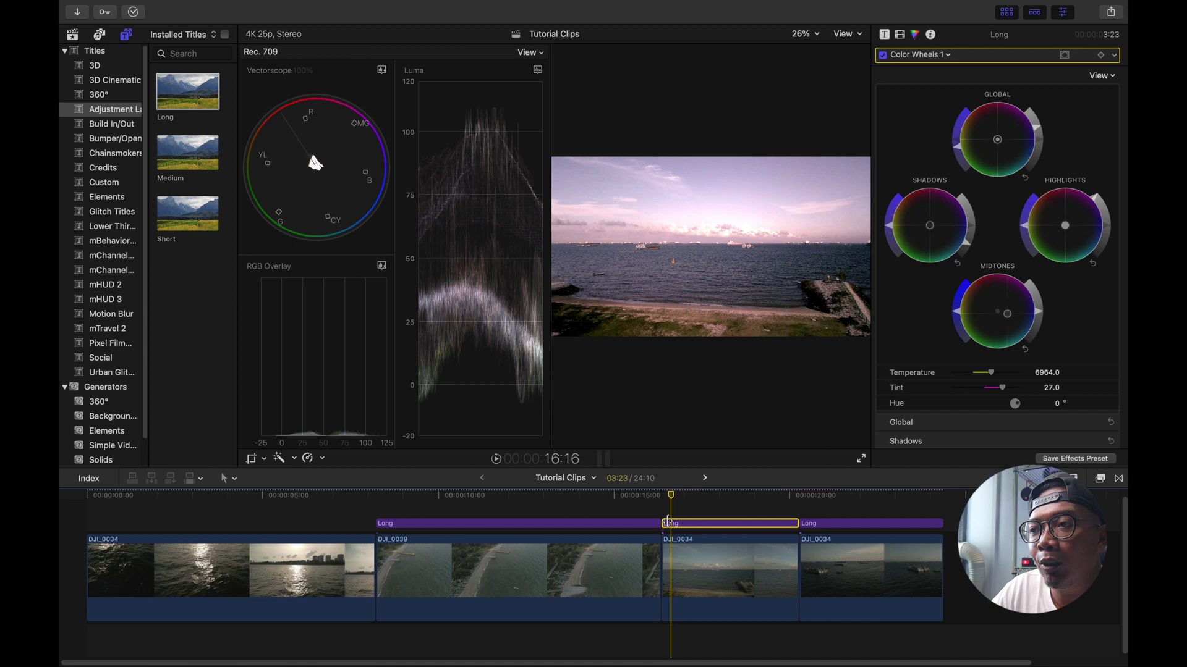
Slightly raise the Shadows brightness of the adjustment layer above the third clip
click(755, 502)
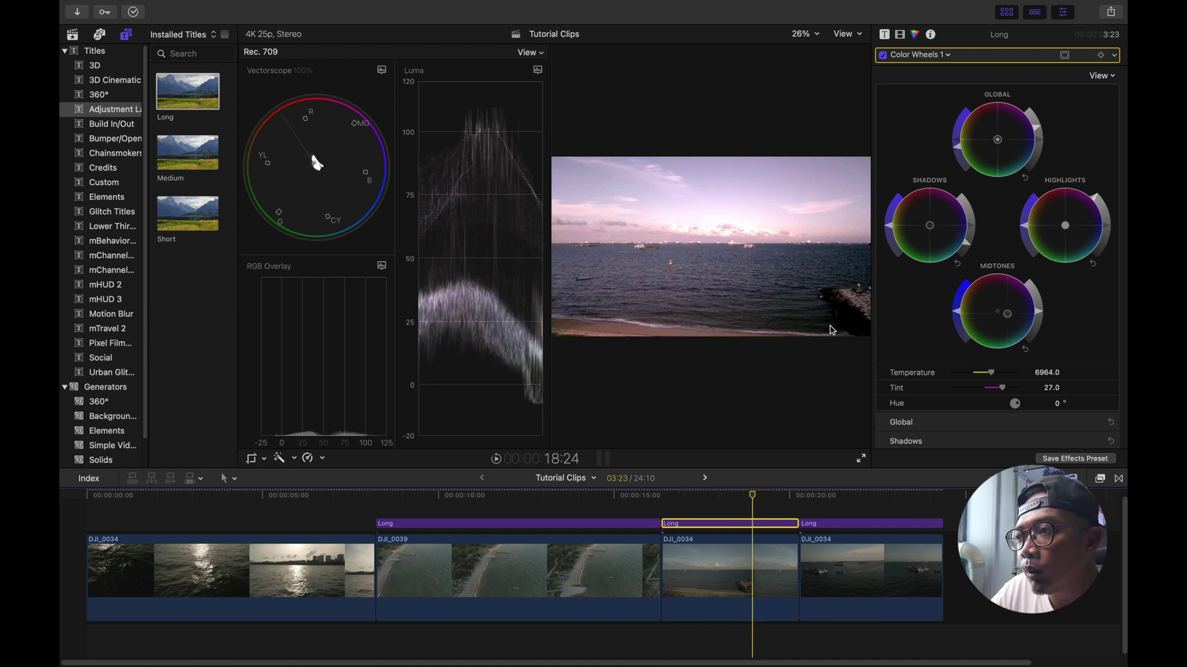
click(970, 246)
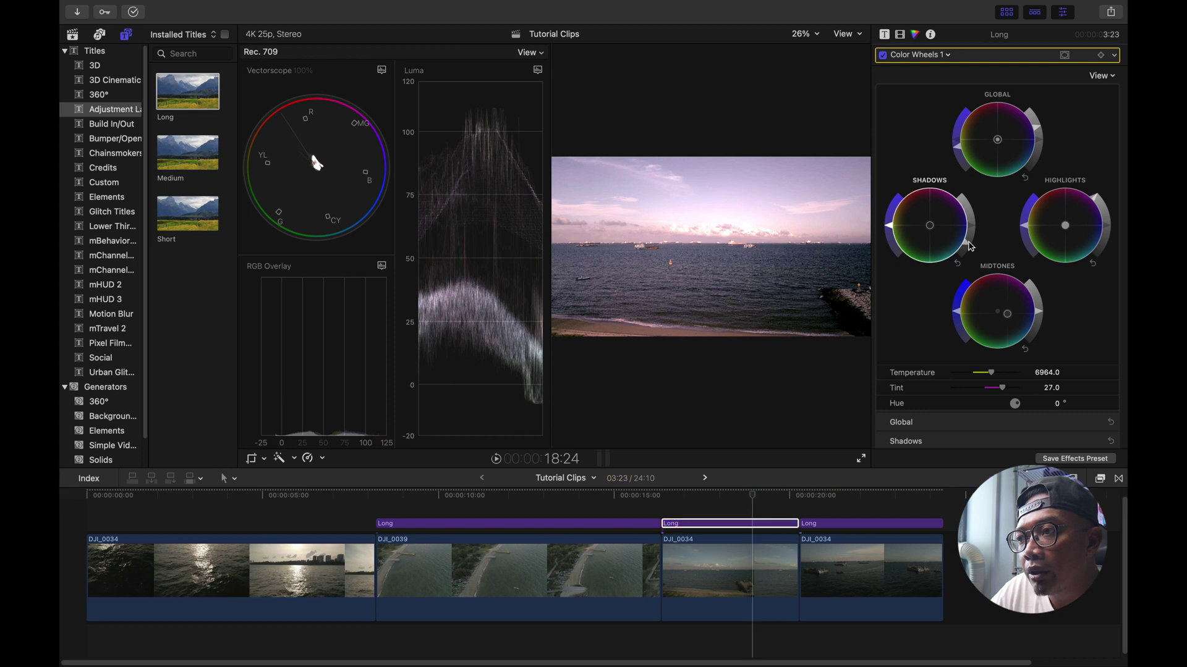
drag(970, 246, 972, 243)
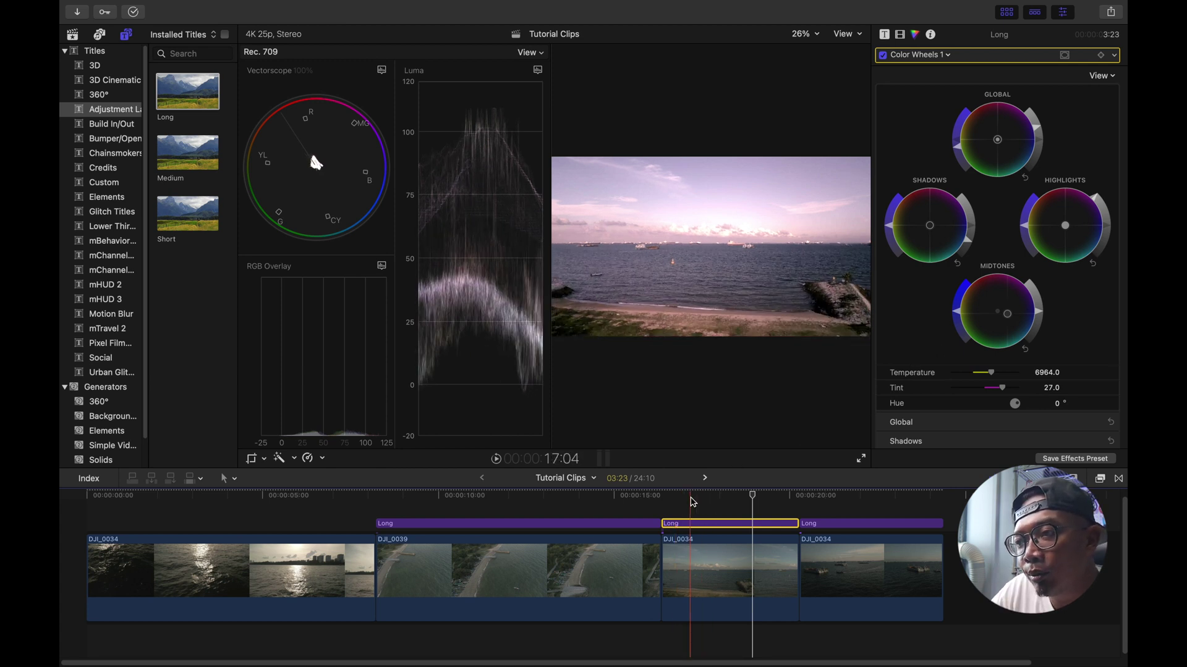
Shift the third clip's Midtones color toward cyan, set the Tint to 33, and compare the look with the neighboring clips
click(1010, 318)
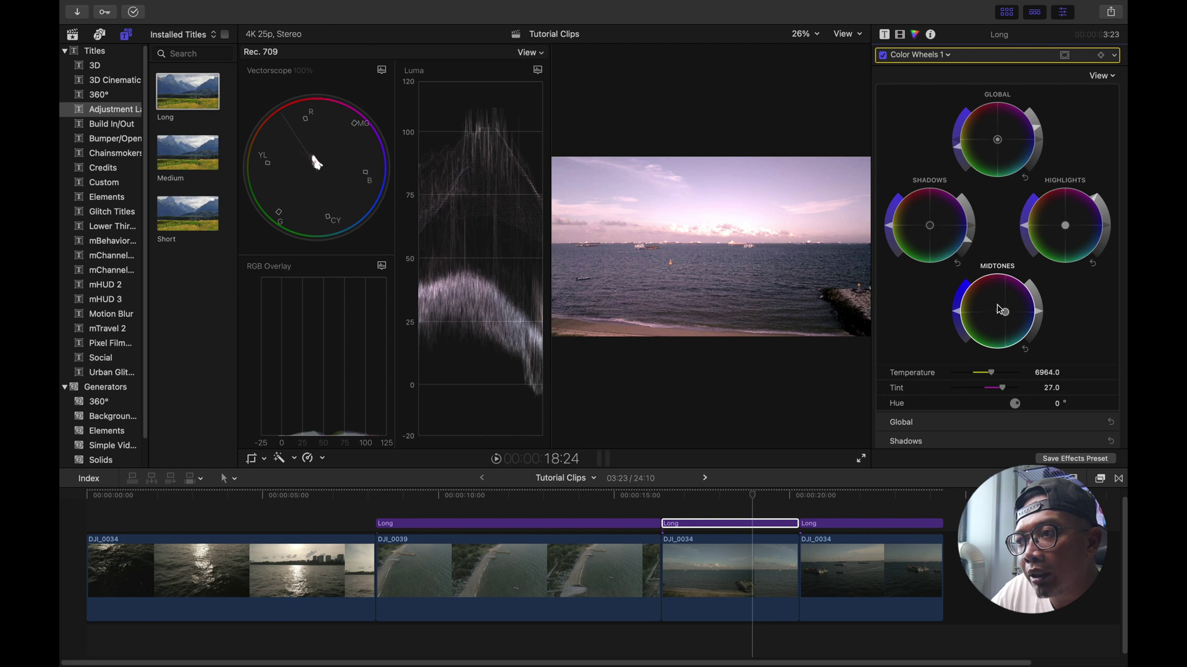
click(873, 498)
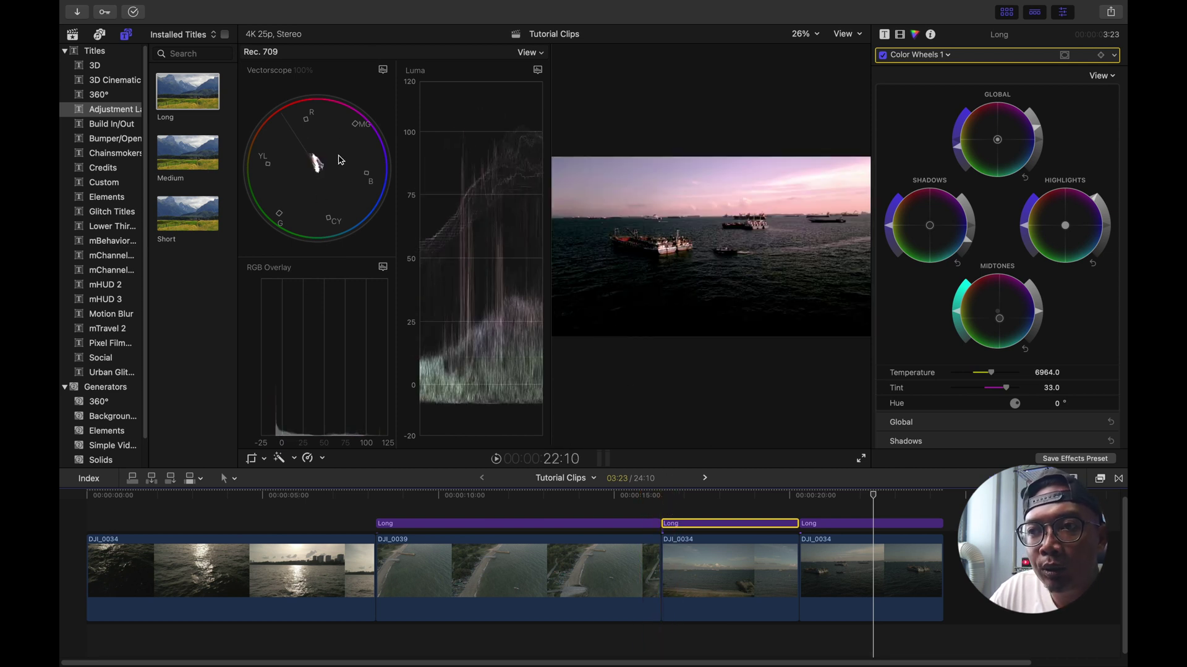
click(533, 500)
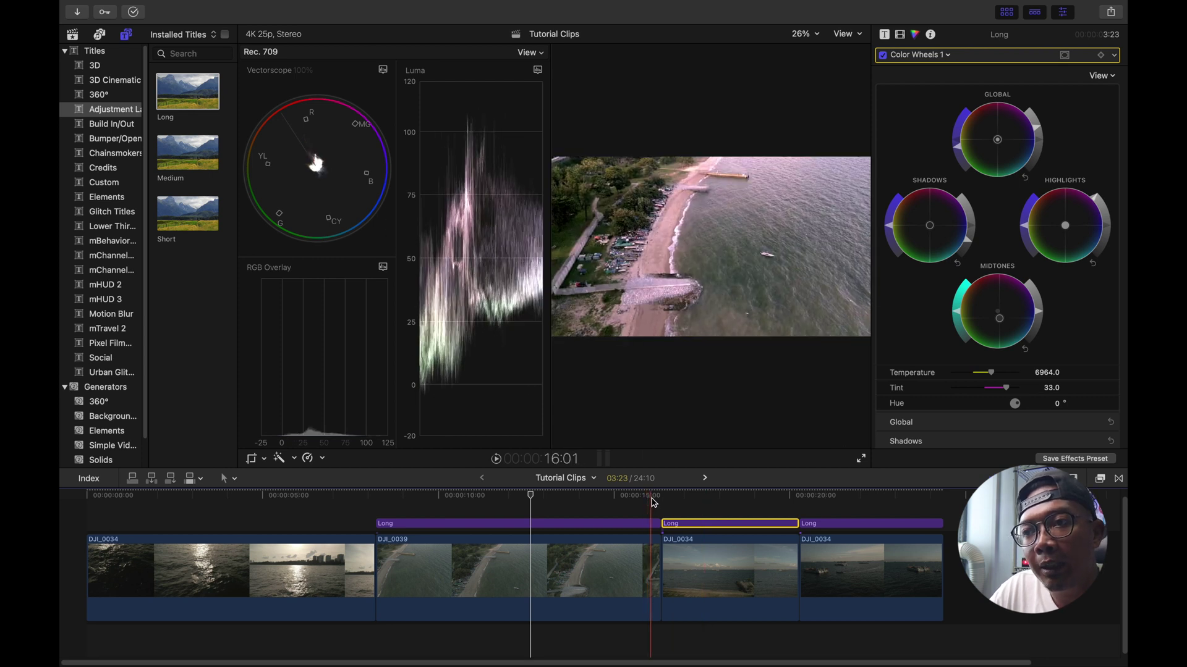
click(689, 497)
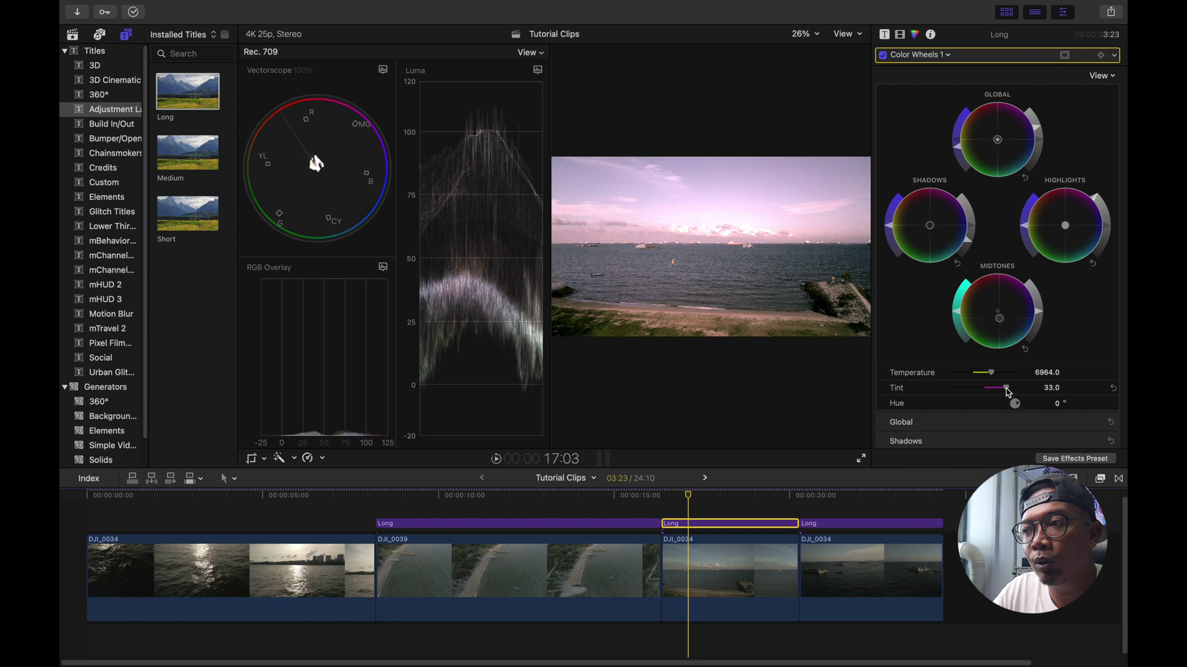
Try the Tint at 50 and -50 on the third clip's adjustment layer, then restore it to 33
drag(1008, 392, 1021, 392)
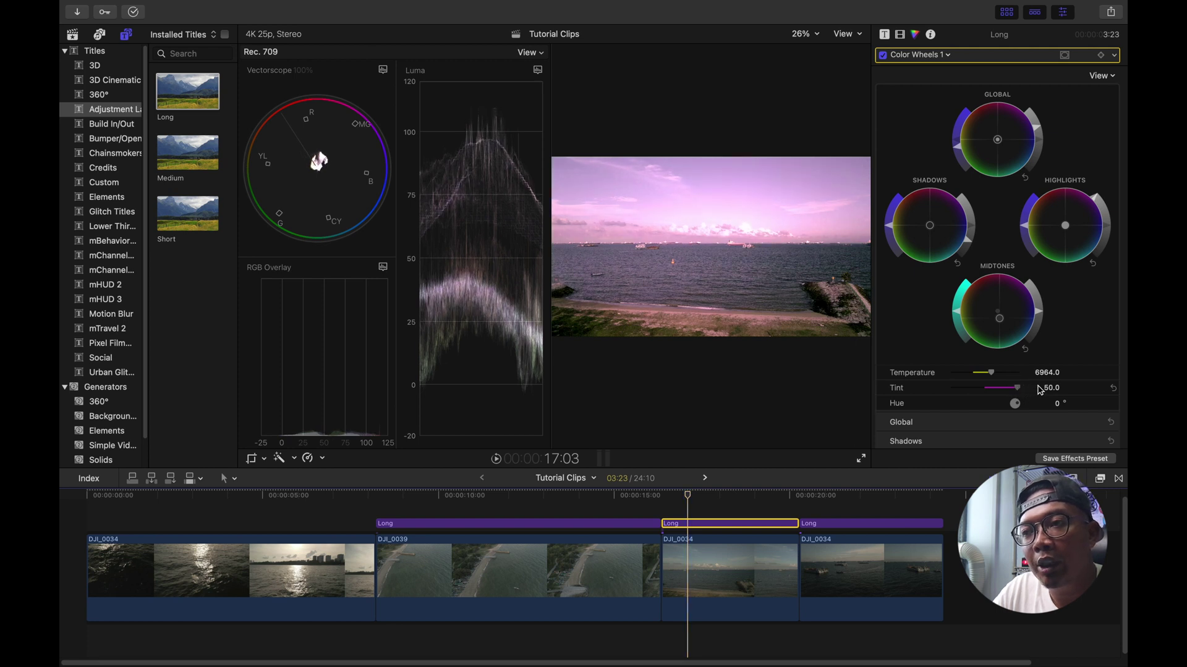
drag(1017, 389, 937, 400)
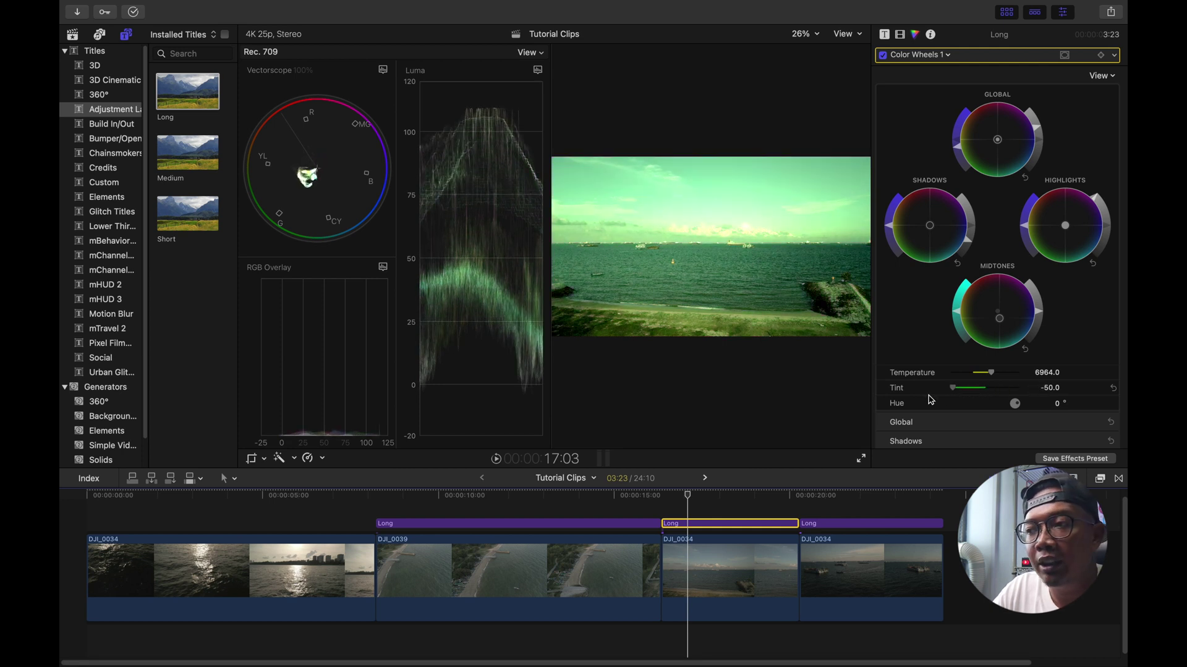
click(1006, 388)
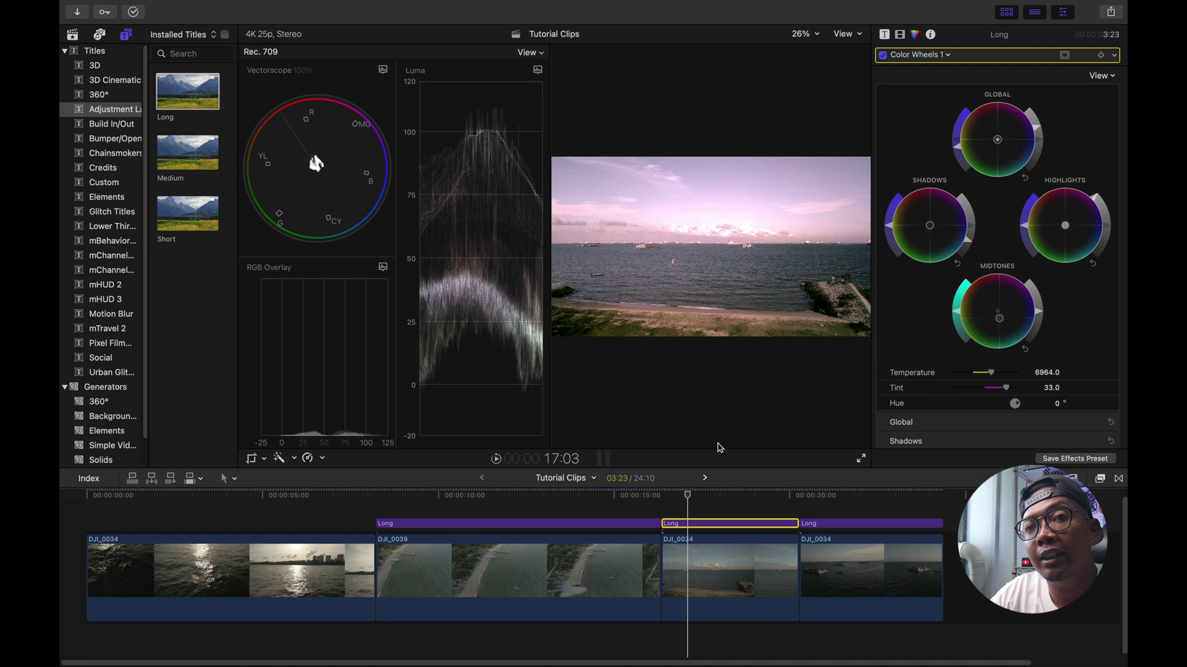
Replace the last clip's adjustment layer with a copy of the third clip's graded layer and extend it to the clip's end
key(super+z)
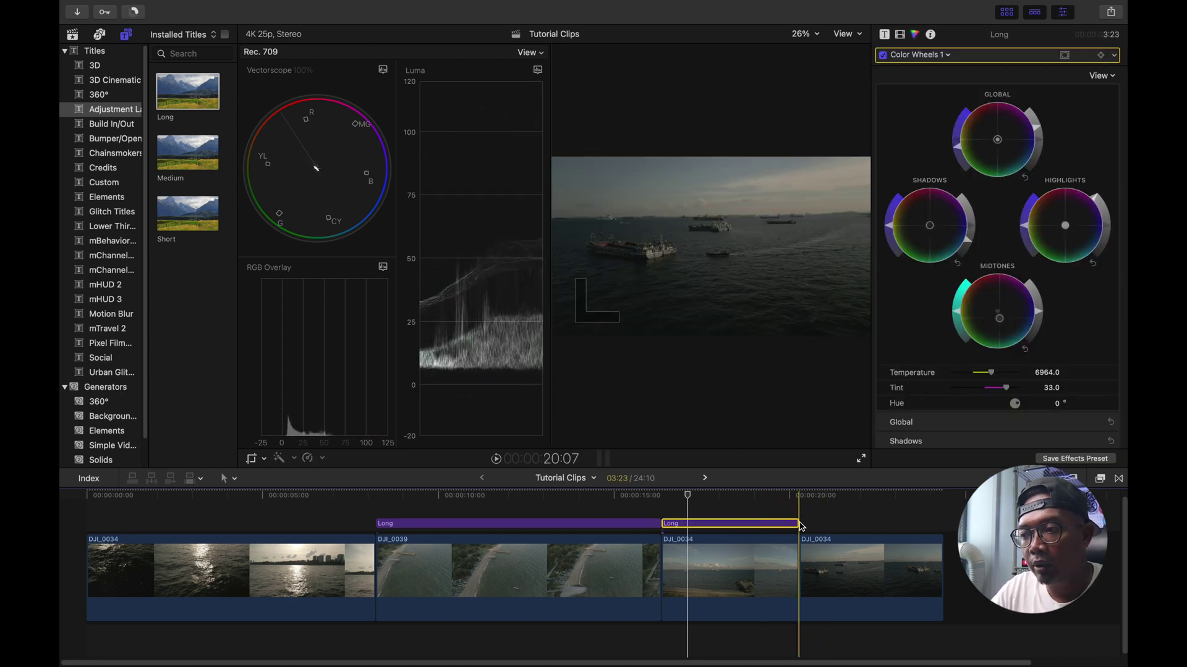
key(super+shift+z)
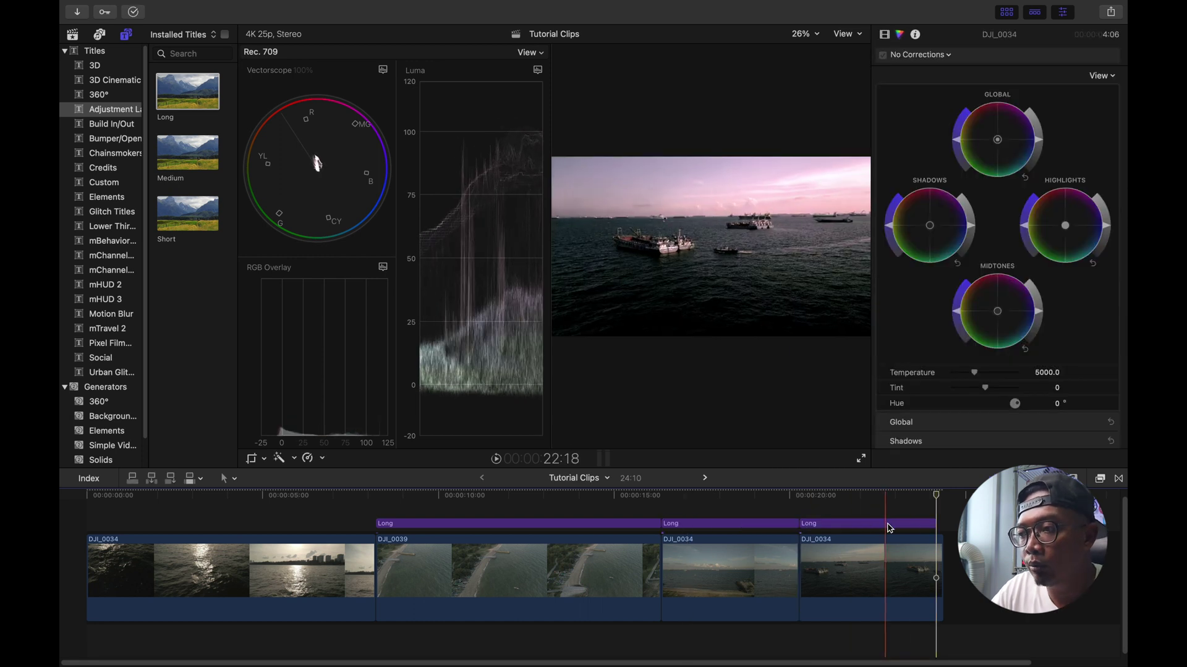
click(933, 525)
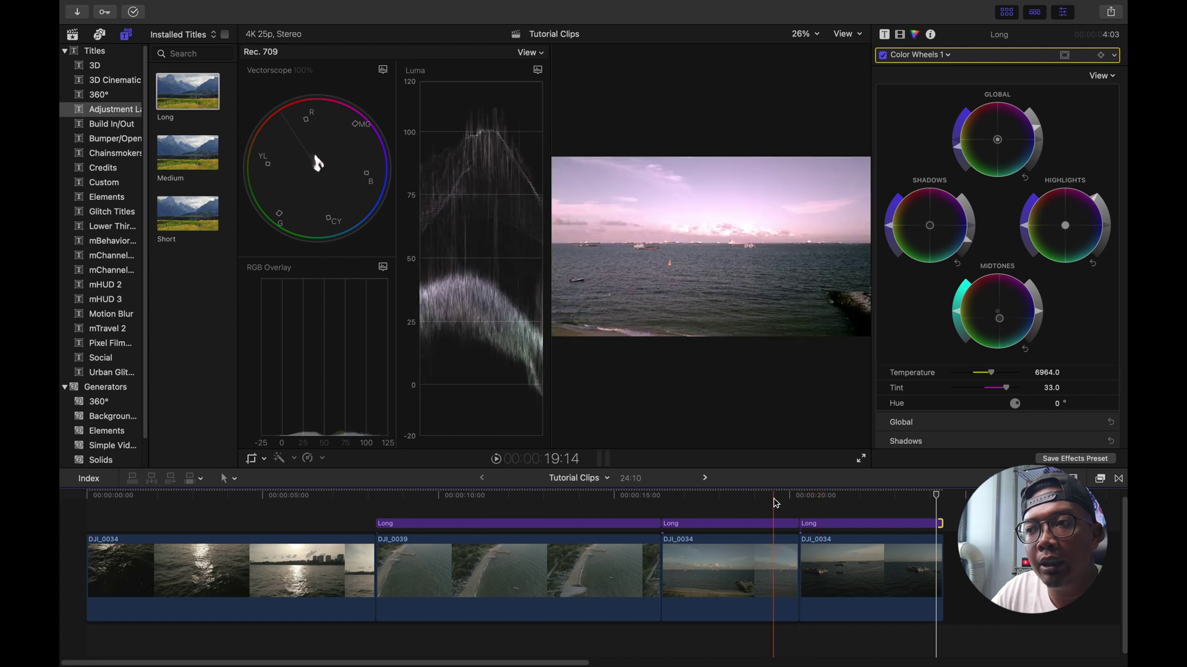
Raise the Midtones brightness and slightly raise the Shadows brightness on the adjustment layer above the last clip
click(840, 501)
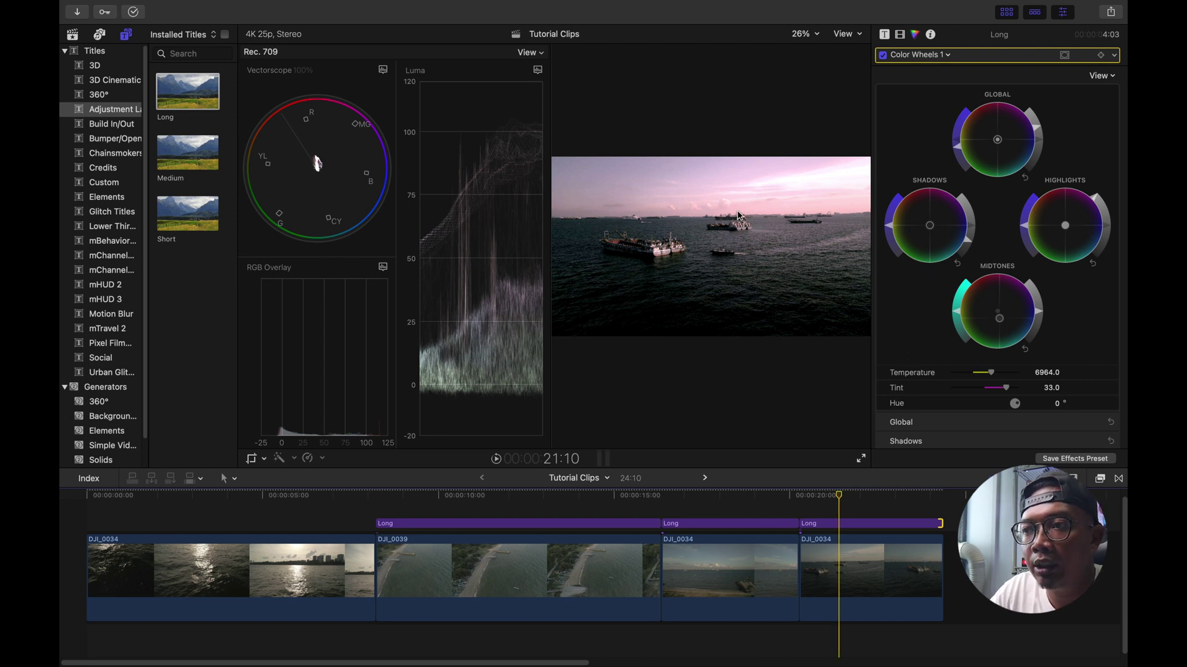
key(c)
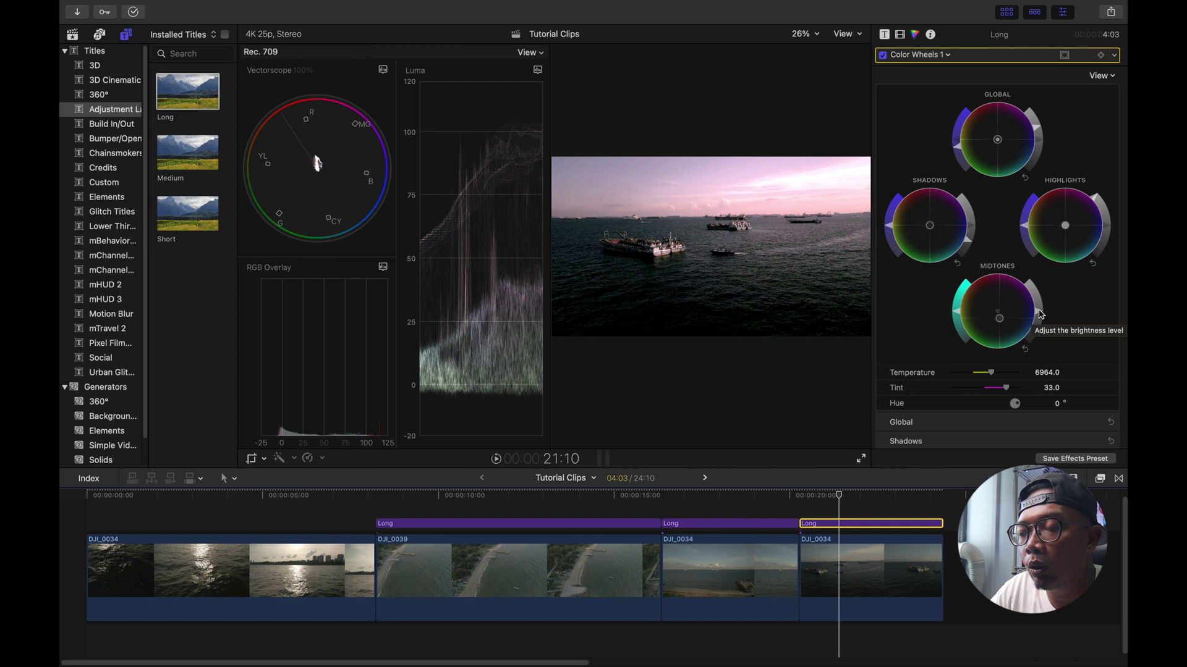
drag(1040, 316, 1038, 257)
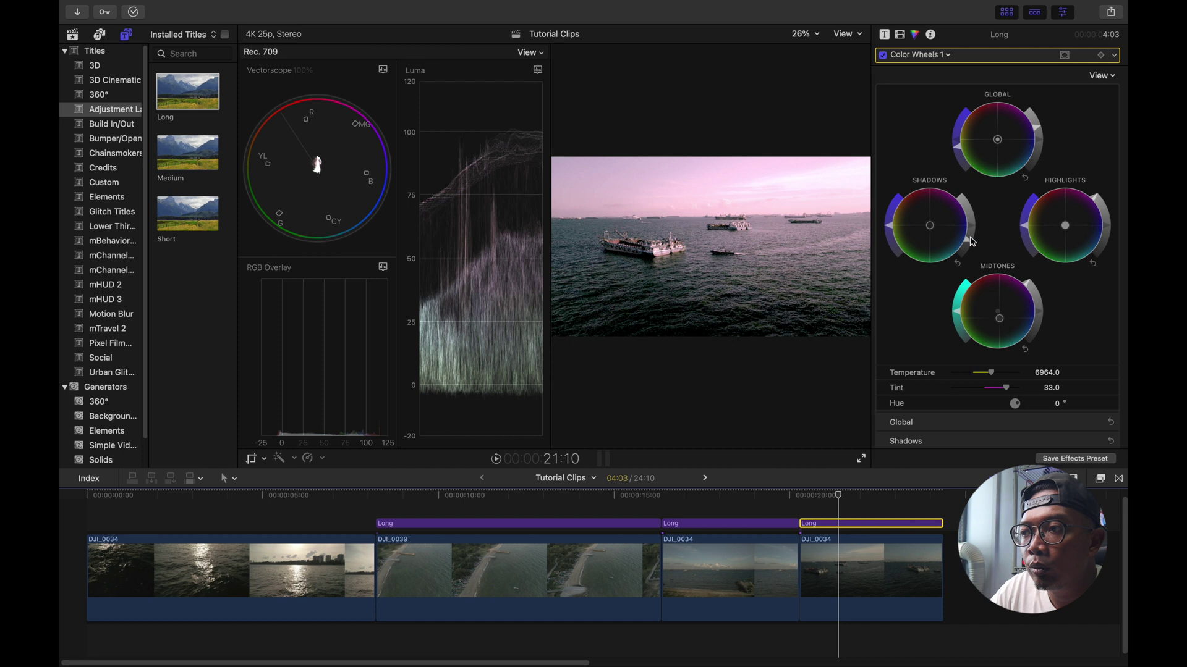
drag(969, 243, 975, 242)
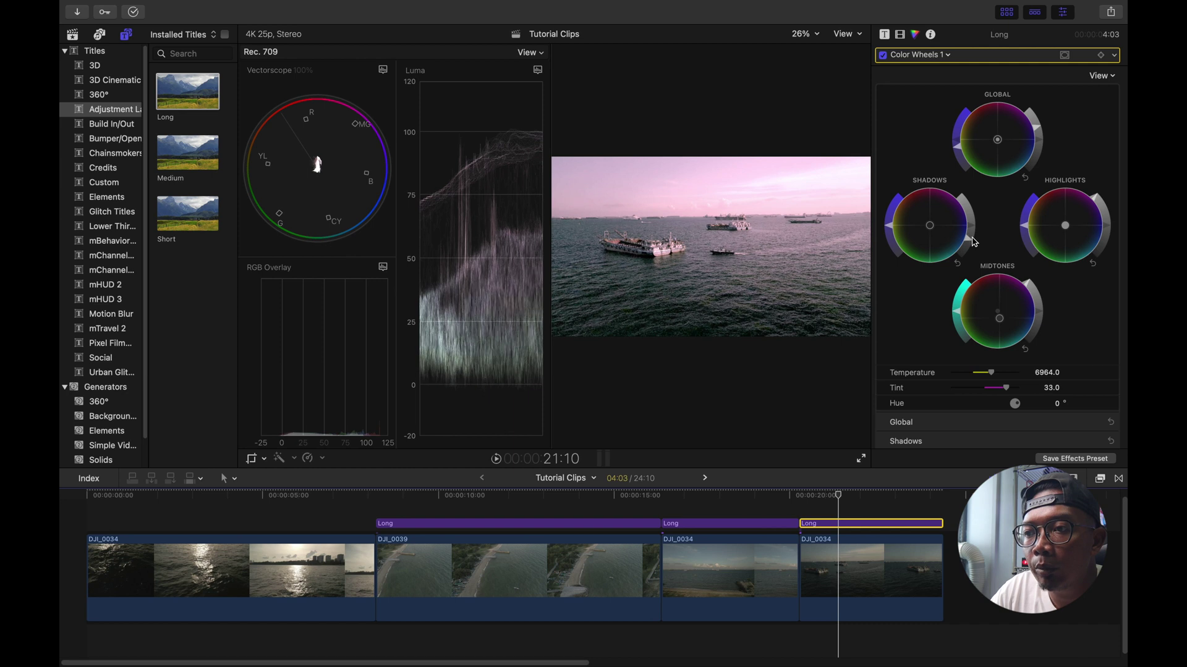
click(975, 241)
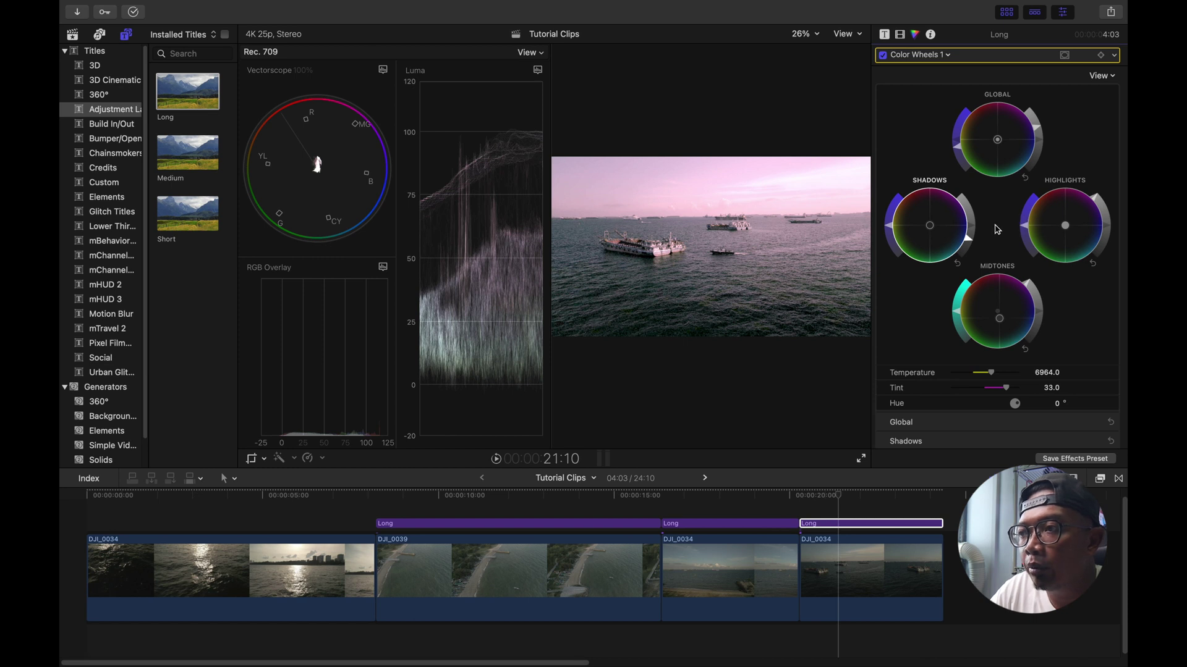
drag(1028, 285, 1035, 296)
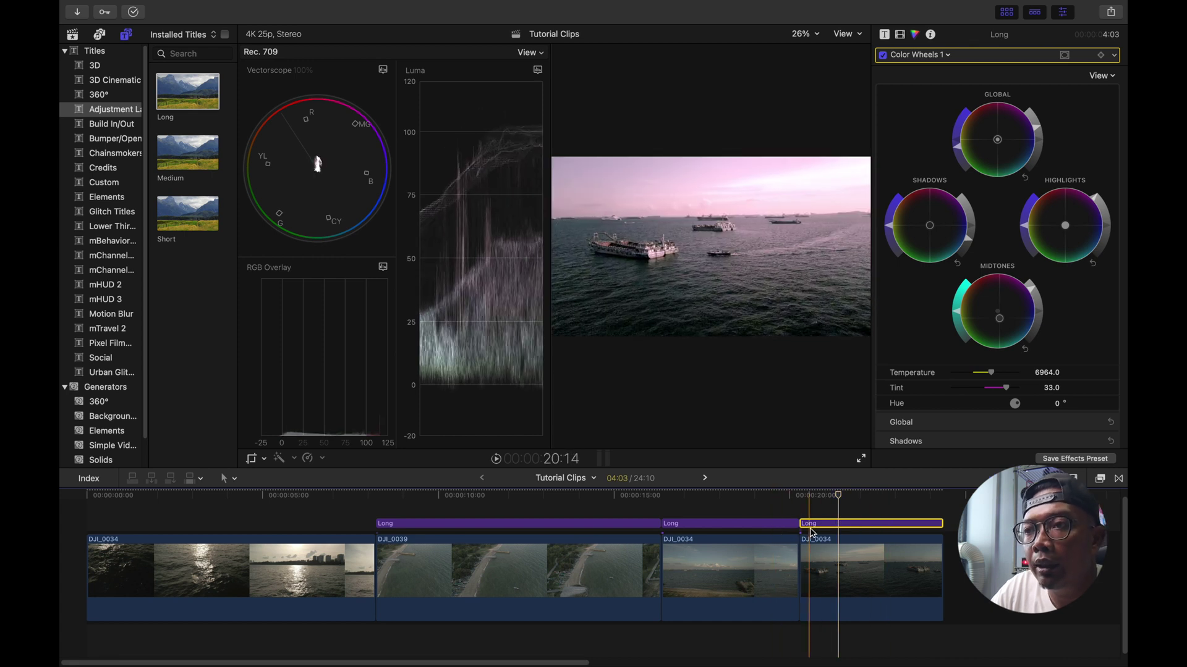
Paste a copy of the graded adjustment layer at the start of the timeline and extend it to the first clip's end
click(755, 505)
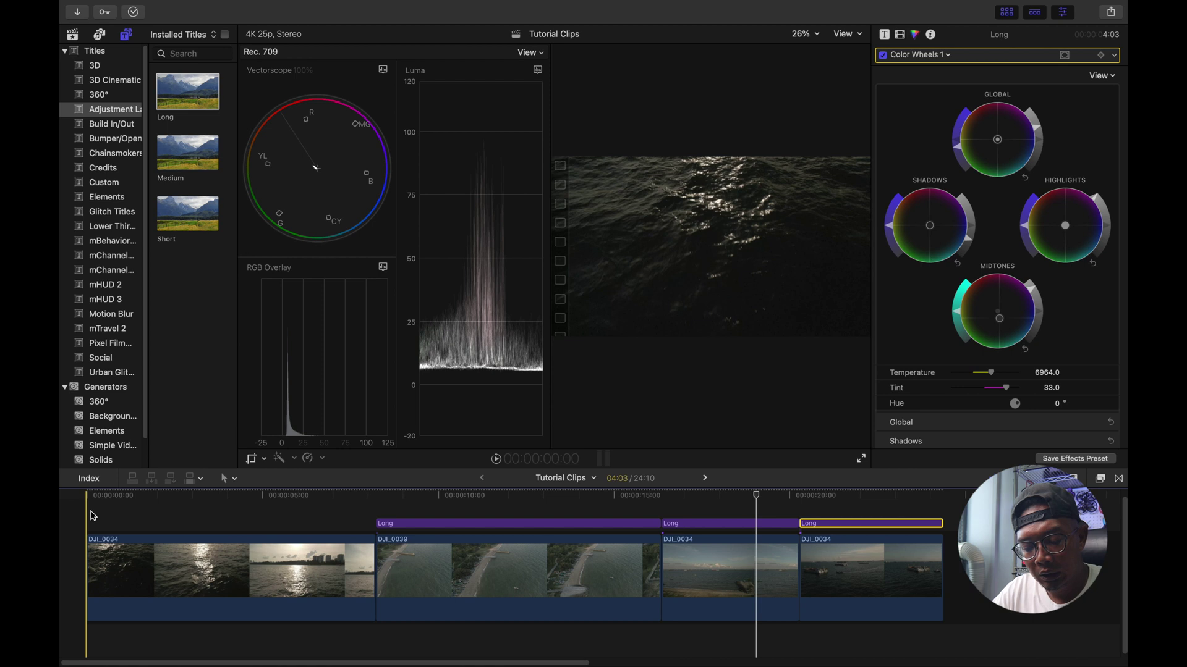
key(q)
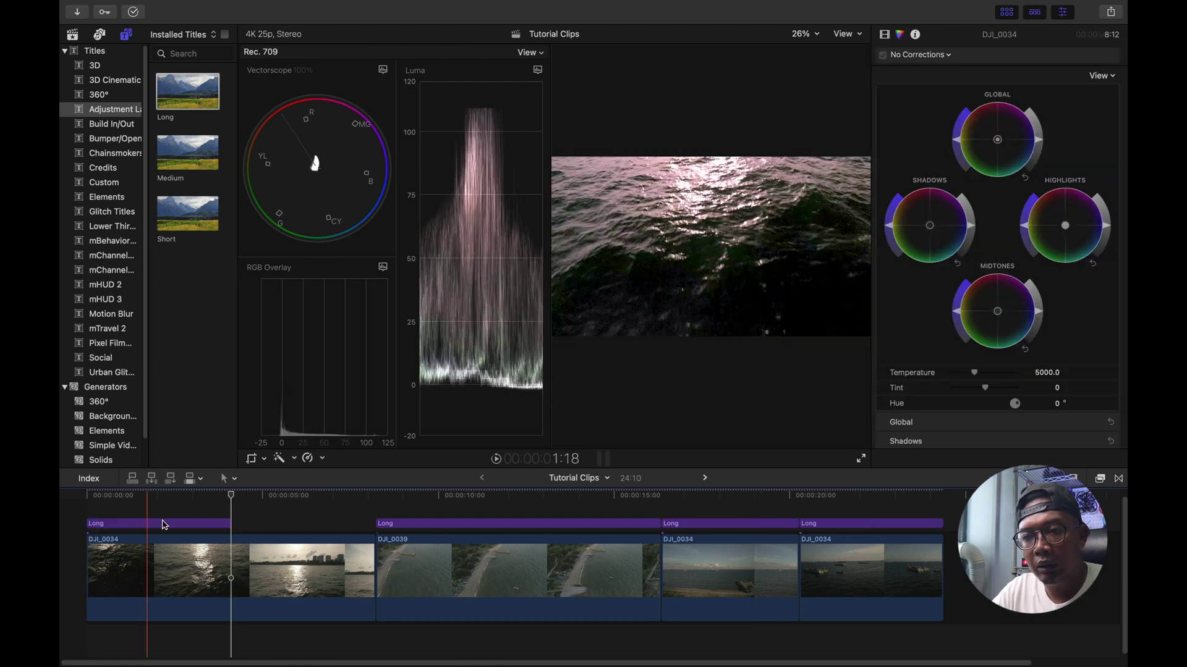
drag(227, 526, 371, 523)
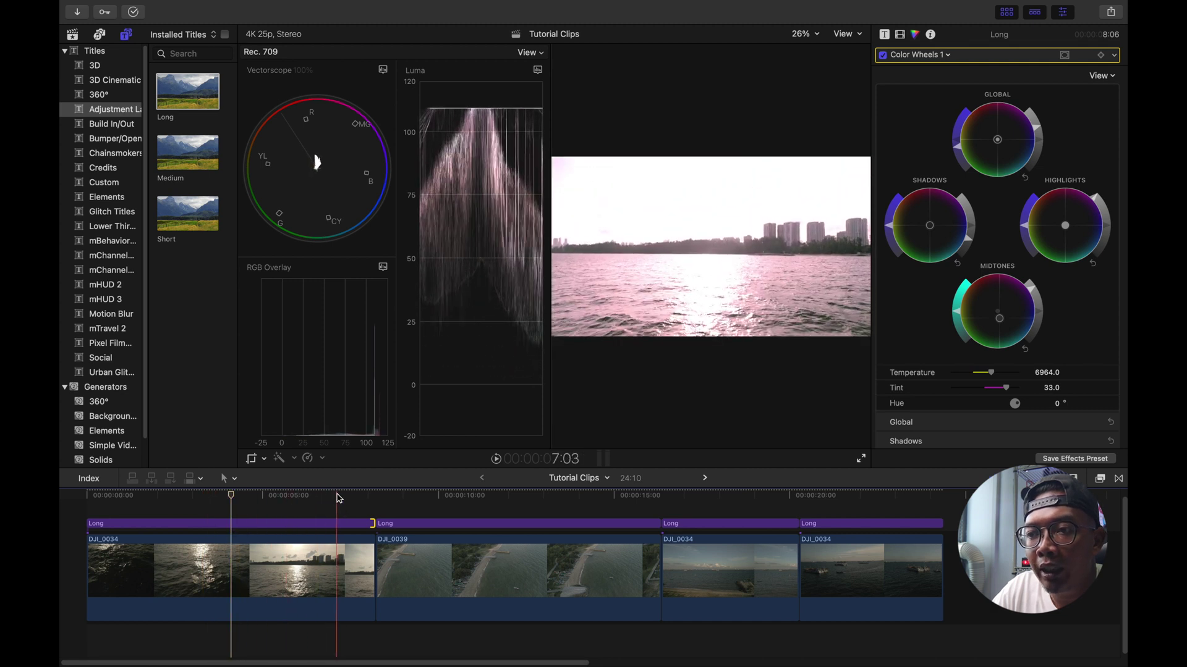
On the first clip's adjustment layer, lower the Global and Highlights brightness and slightly raise the Midtones and Shadows brightness
click(338, 498)
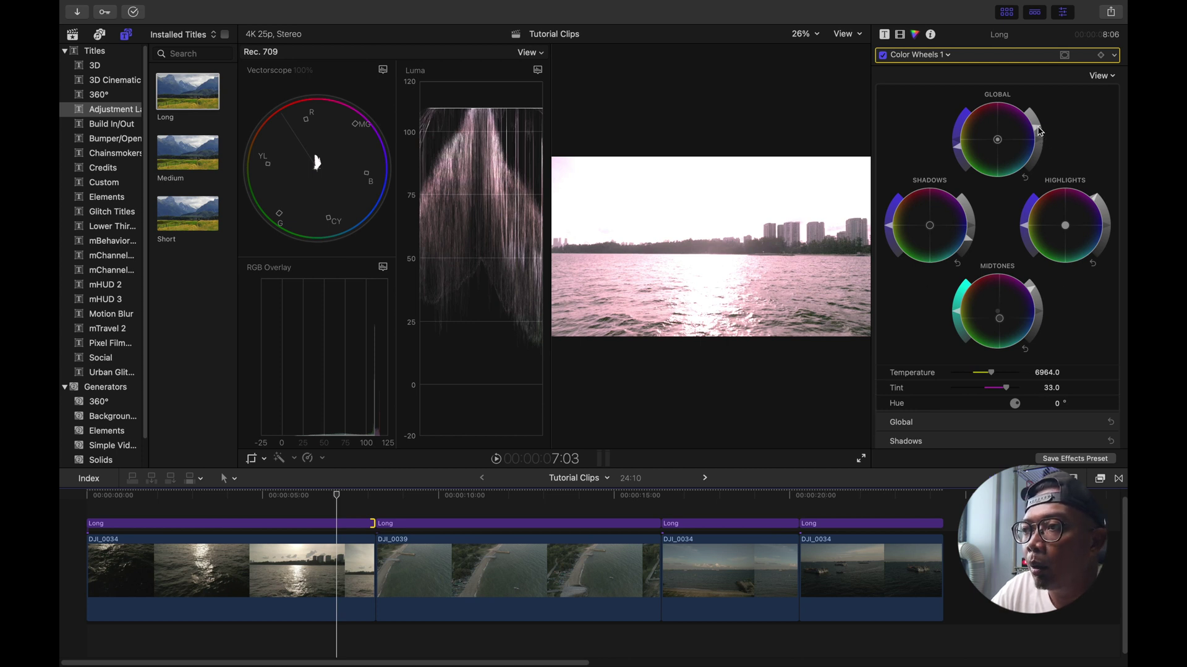
drag(1039, 131, 1047, 154)
drag(1097, 202, 1125, 303)
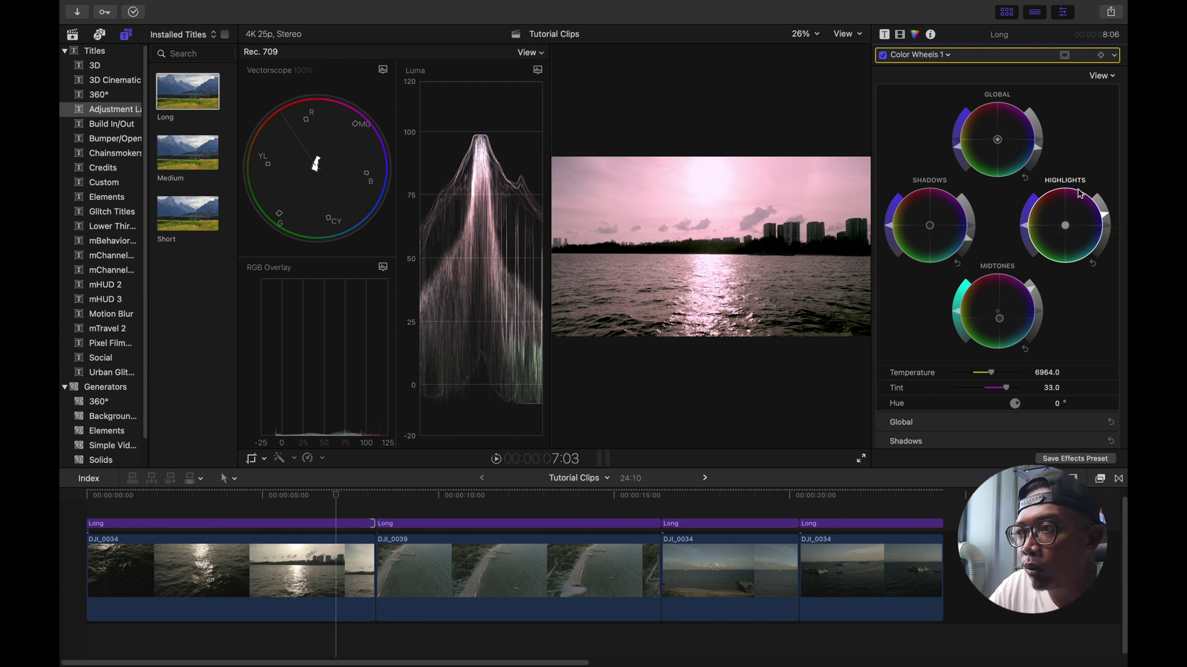
drag(1109, 218, 1108, 216)
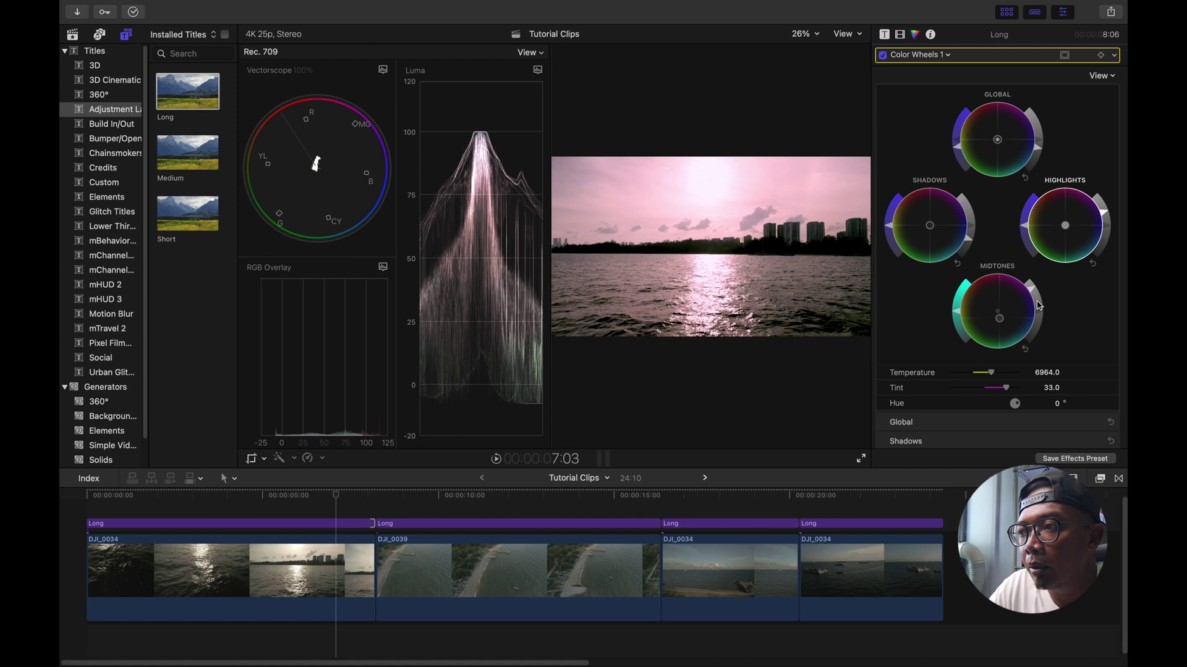
drag(1033, 293, 1006, 270)
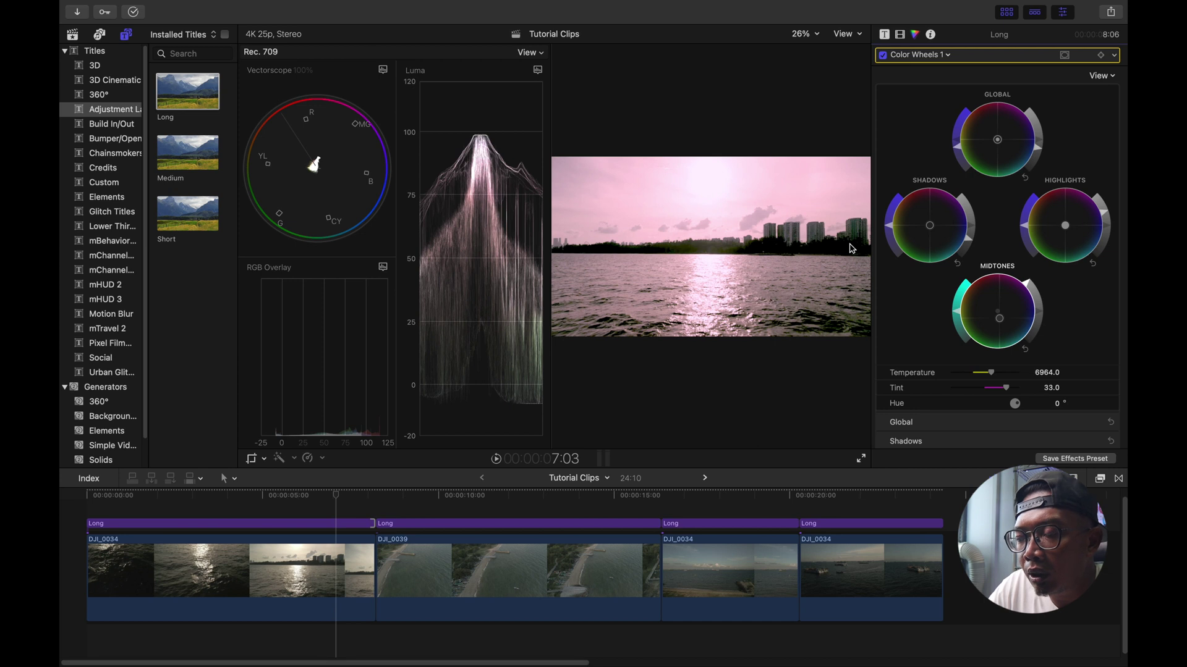
drag(972, 244, 974, 233)
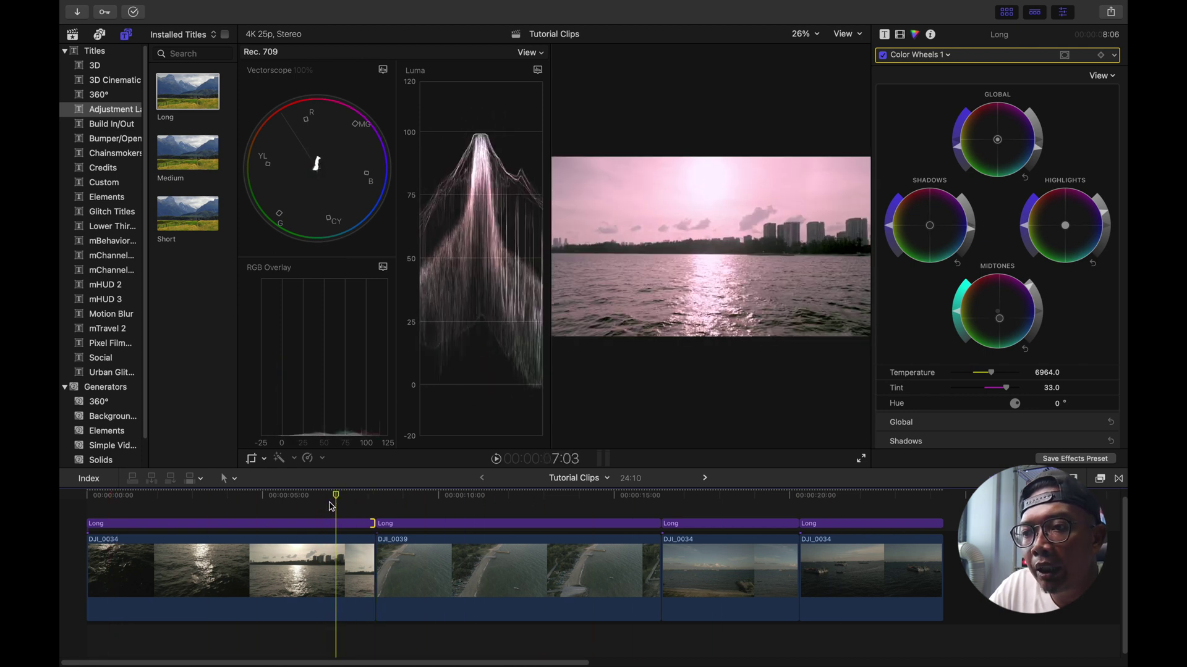
Lower the Tint to 26.6 in the color wheels of the first clip's adjustment layer
click(332, 501)
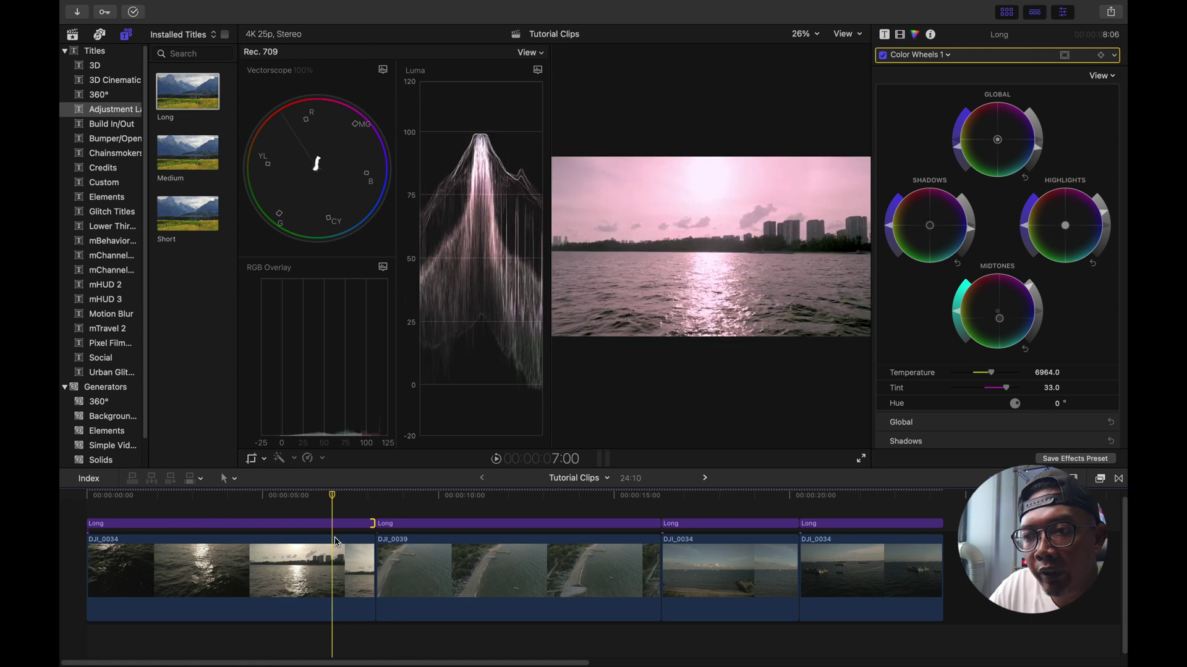
click(333, 525)
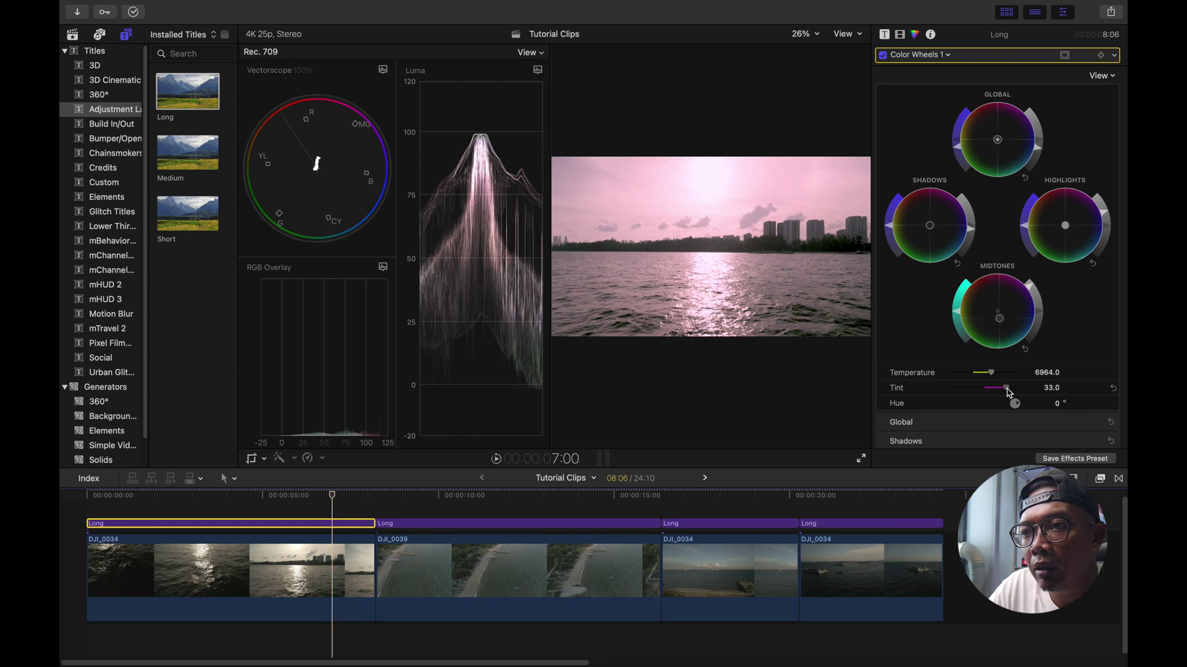
drag(1008, 392, 1004, 392)
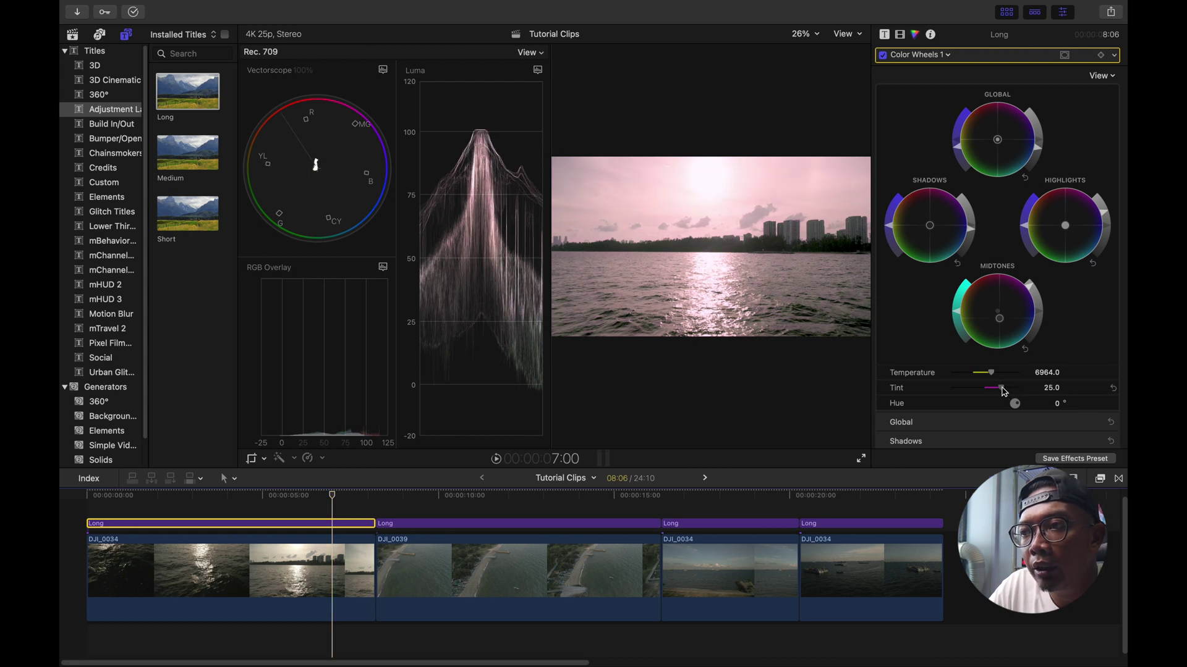
drag(1004, 392, 1005, 392)
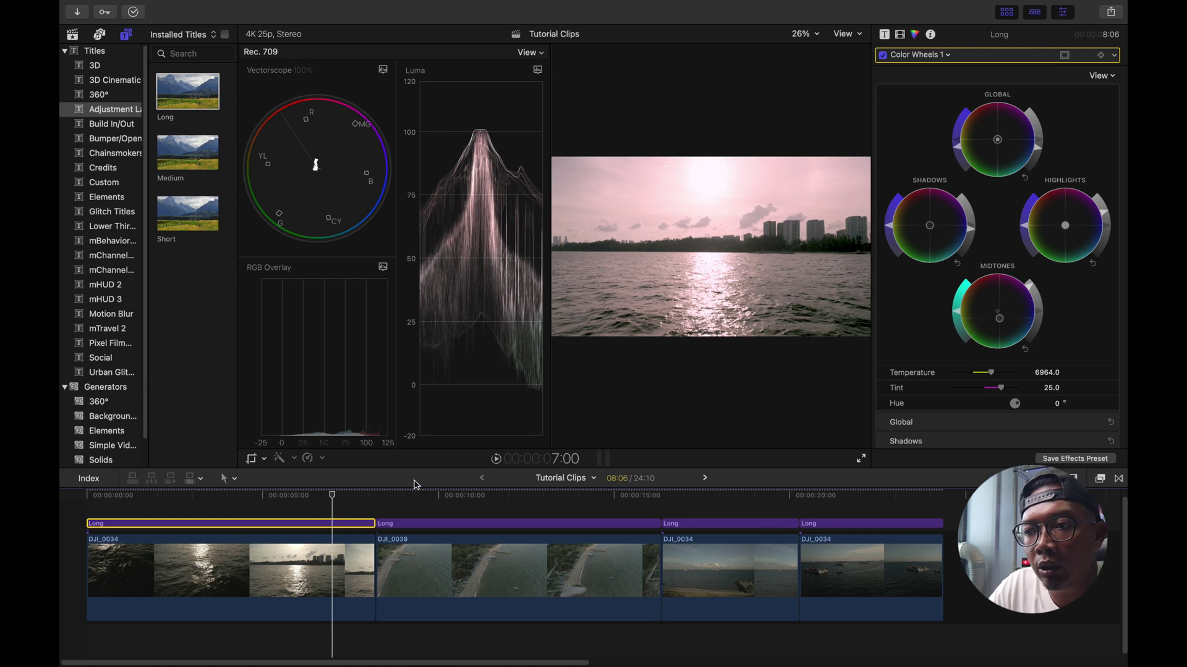
click(250, 512)
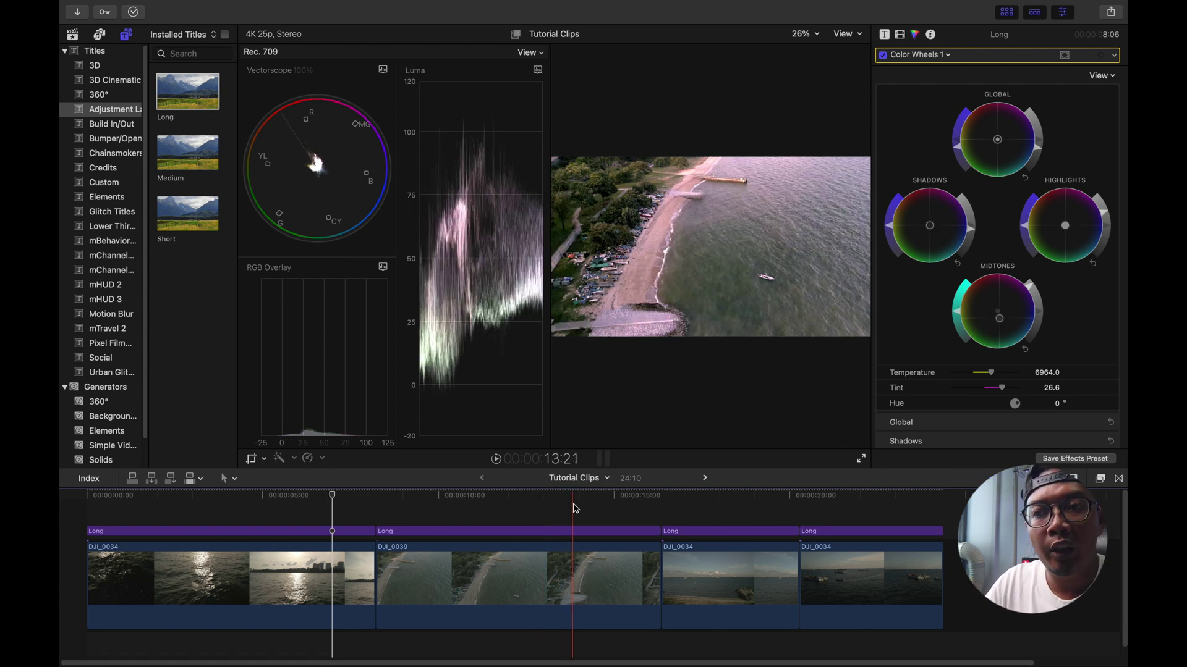
Add a new Long adjustment layer above the graded layers at the timeline start and apply the mLut effect to it
drag(207, 102, 92, 516)
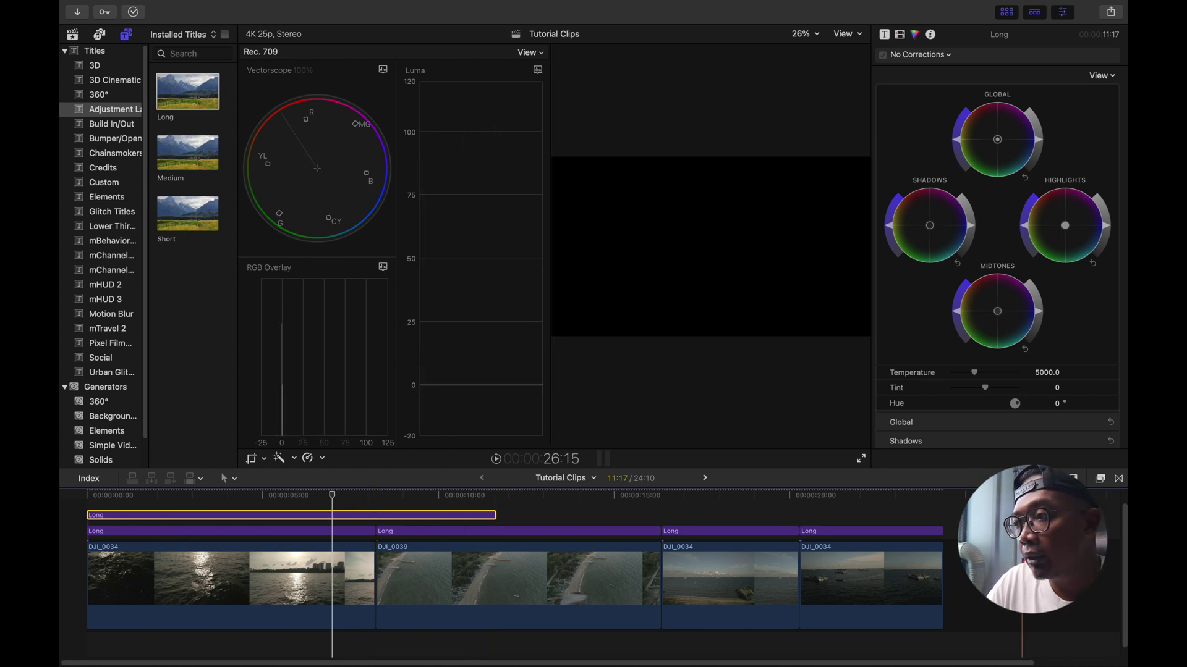
click(1102, 480)
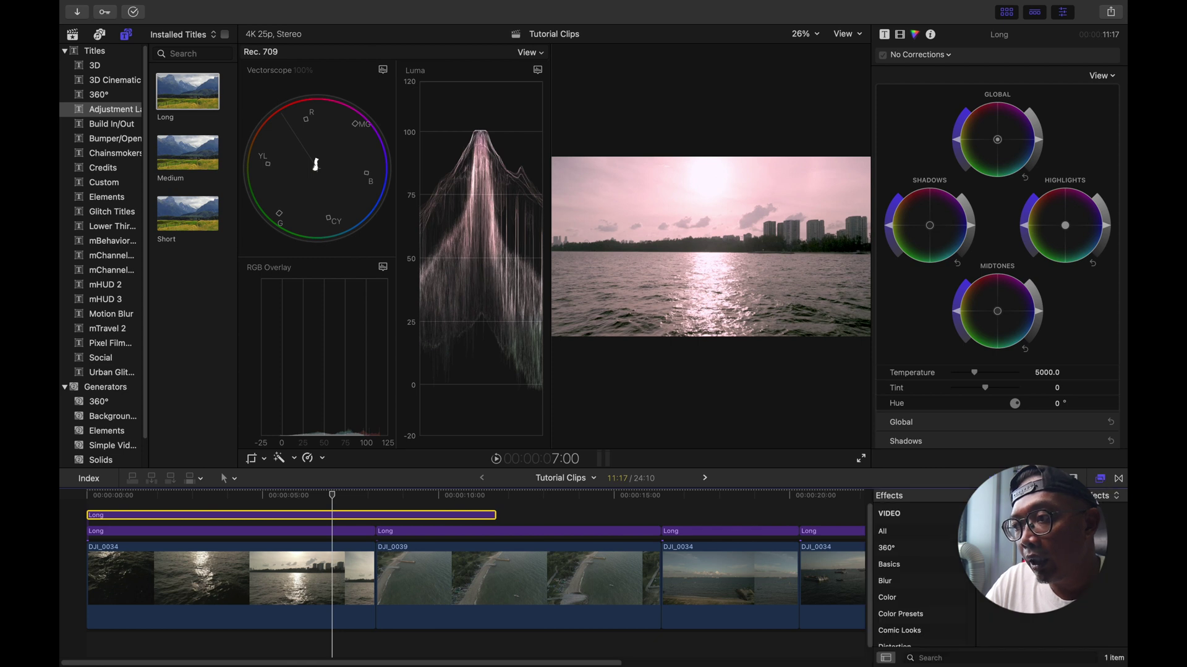
drag(1001, 525, 366, 521)
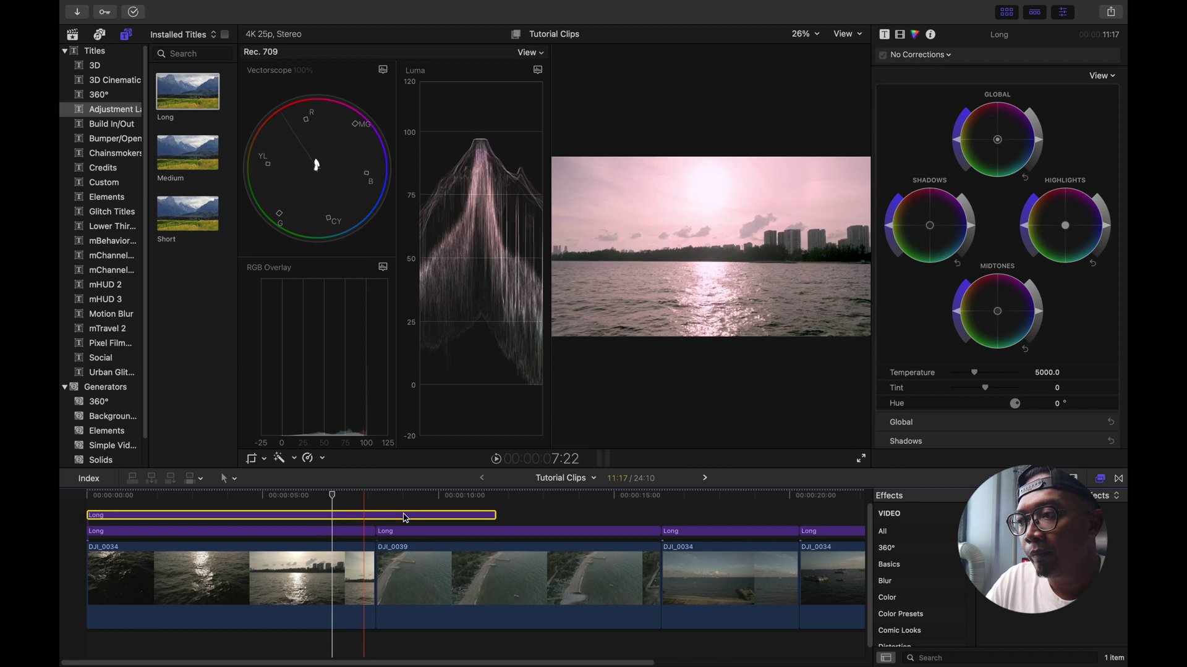
click(1100, 479)
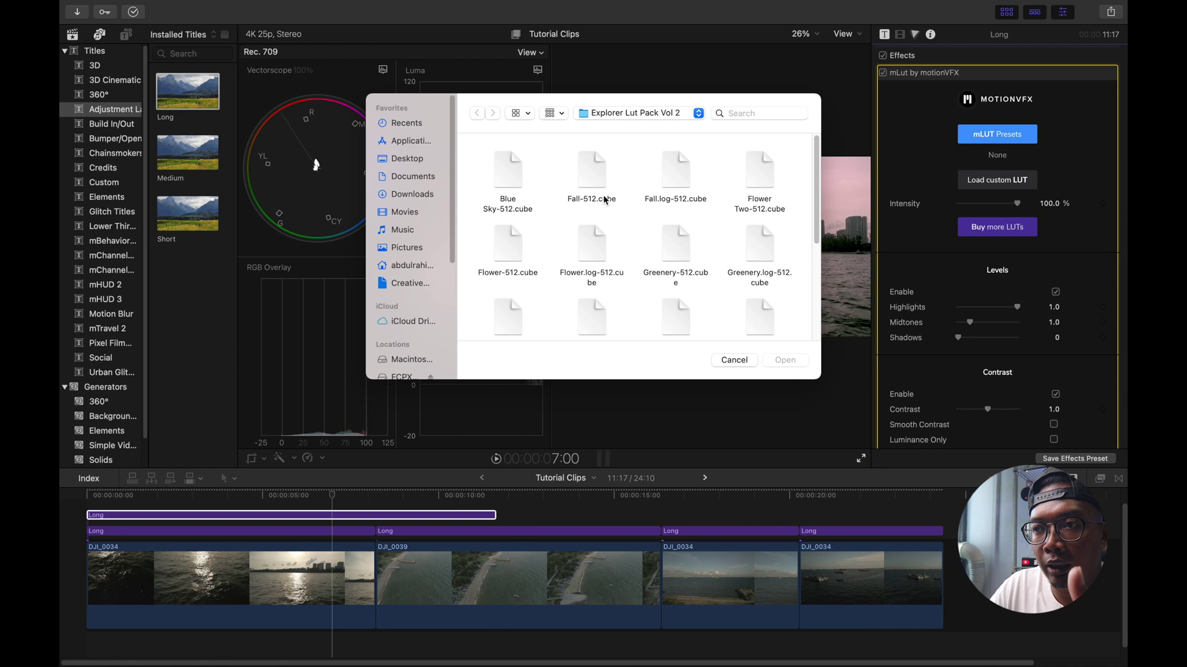
Load the custom LUT Teal and Pink.cube from the mLut folder into the top adjustment layer's mLut effect
click(597, 176)
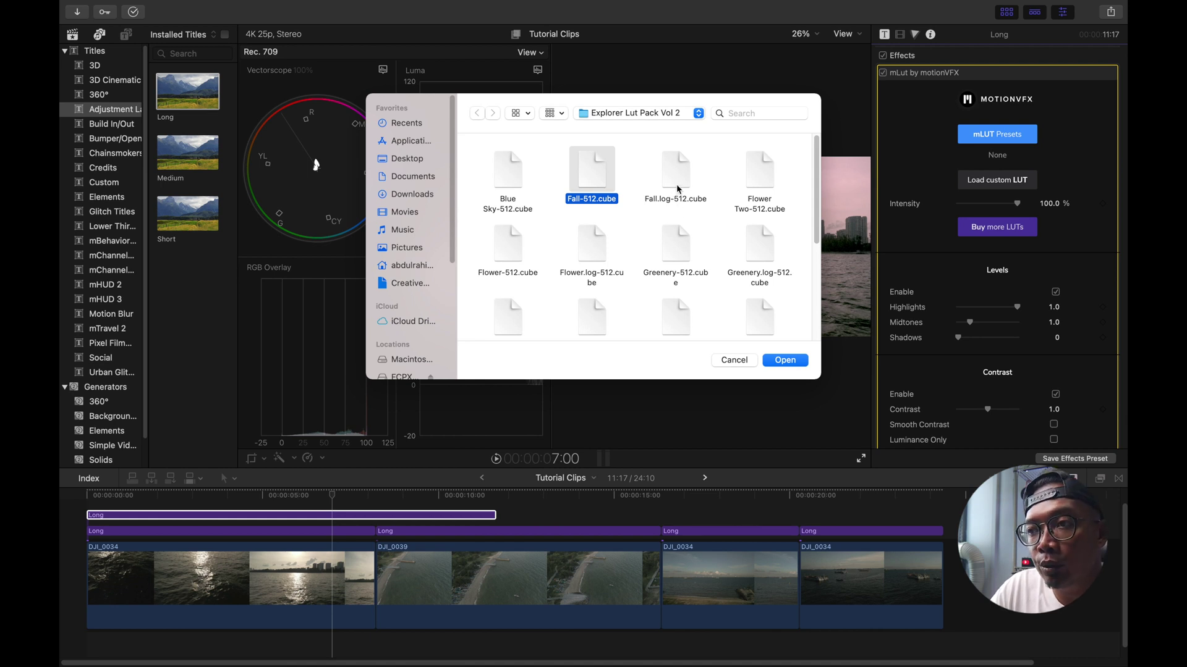
scroll(678, 183, down, 5)
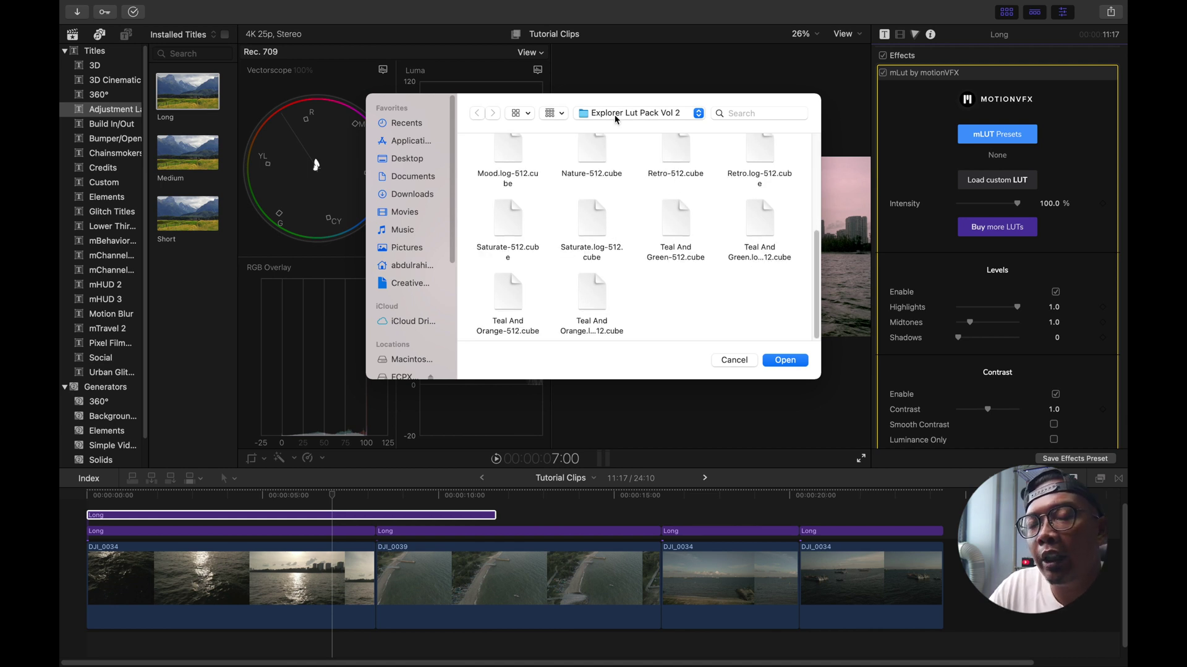
click(614, 113)
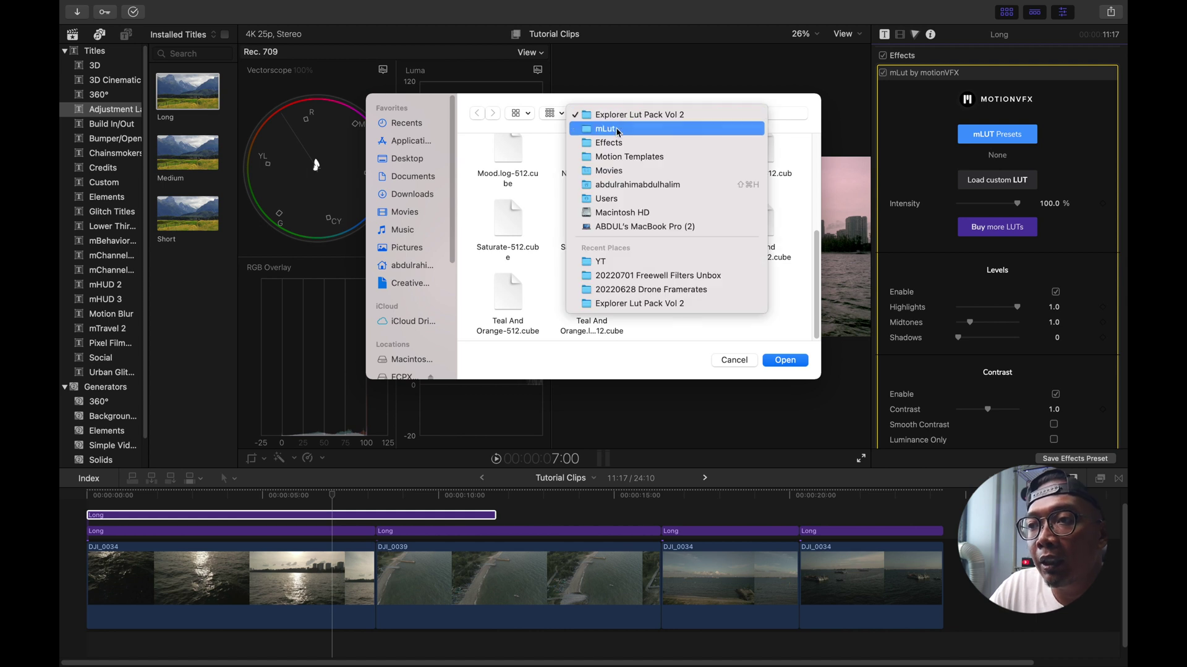
click(620, 130)
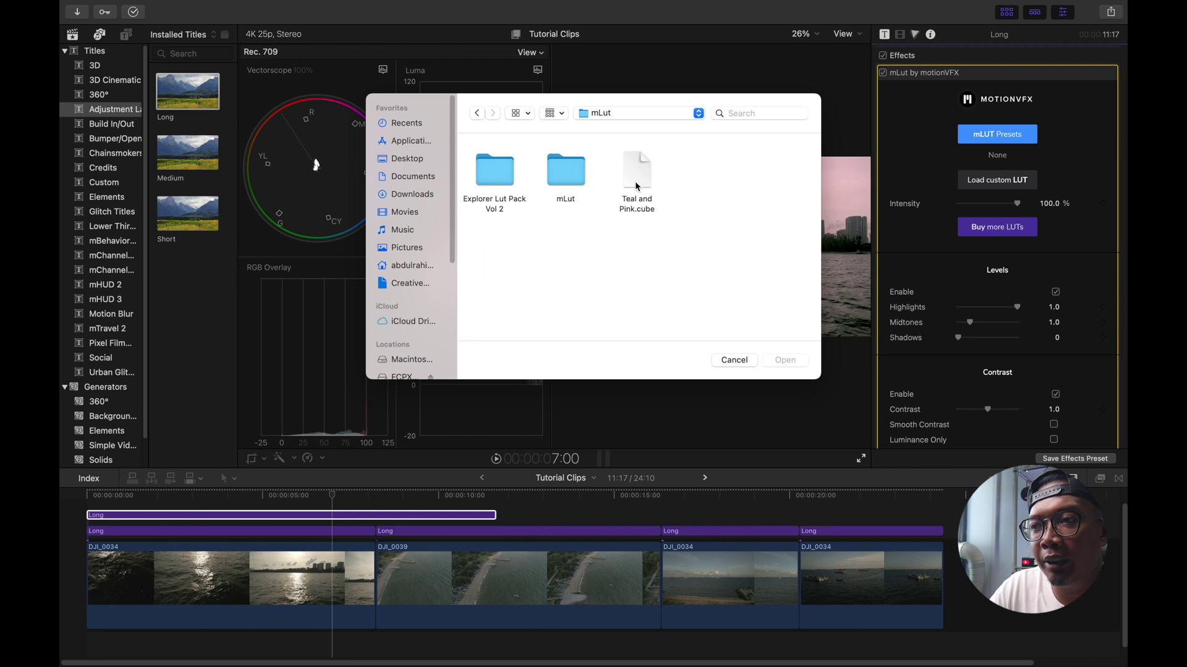
double_click(635, 181)
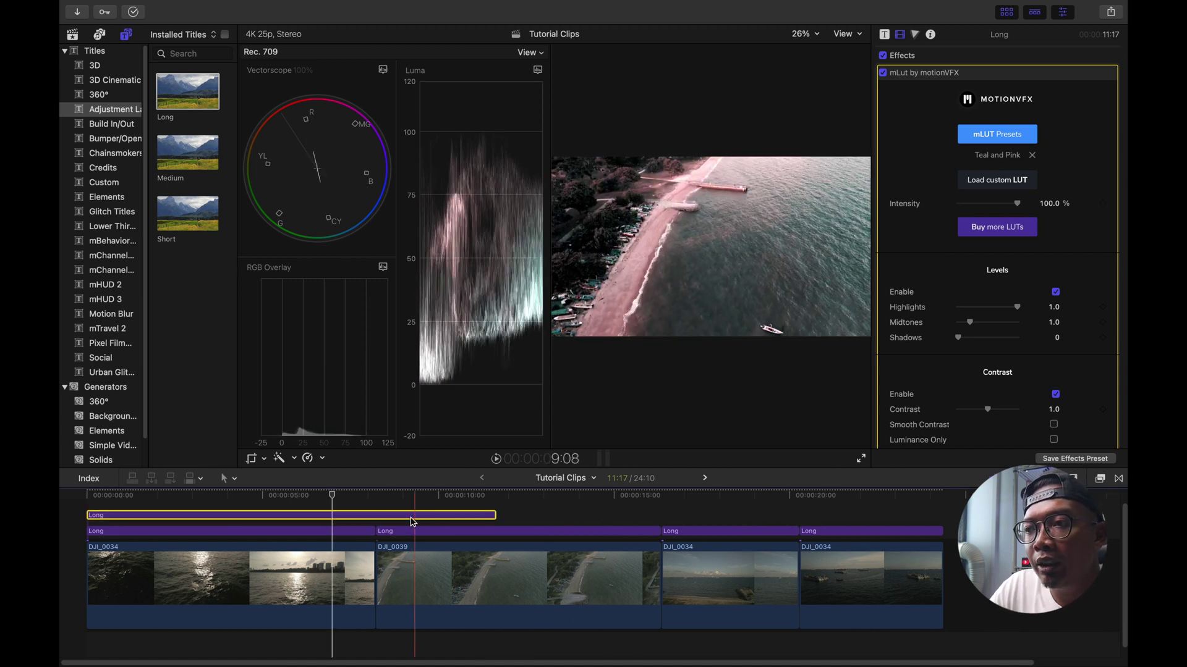
Extend the top adjustment layer to the end of the last clip and reduce its LUT intensity to 40.5%
drag(494, 516, 940, 514)
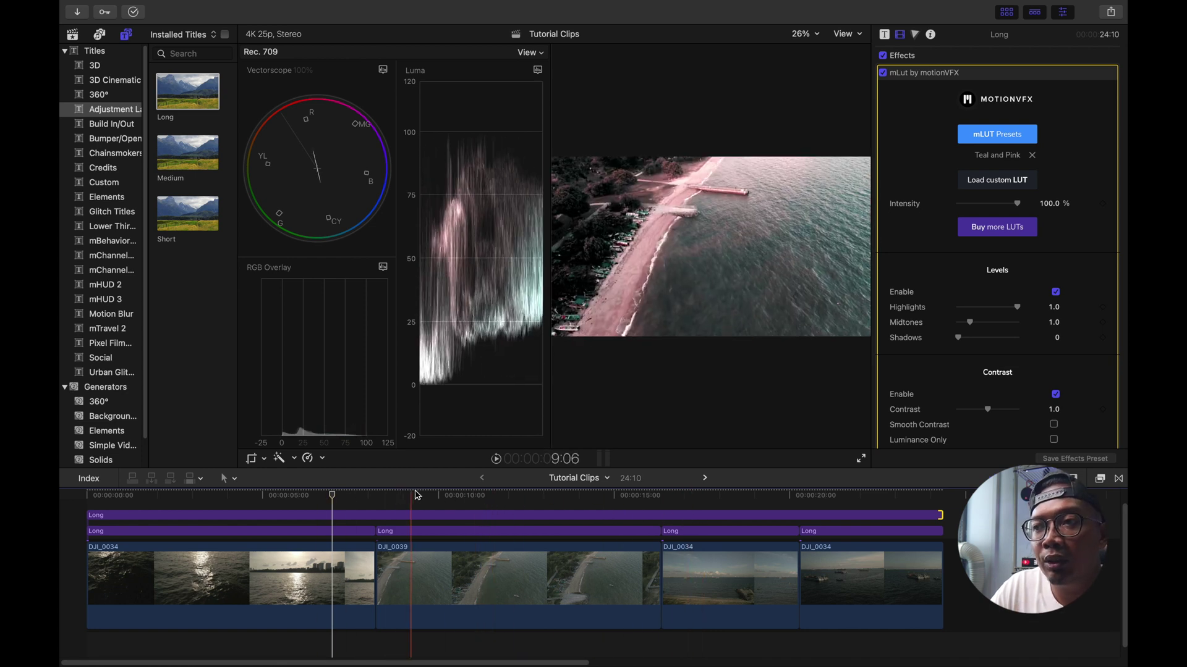
click(435, 494)
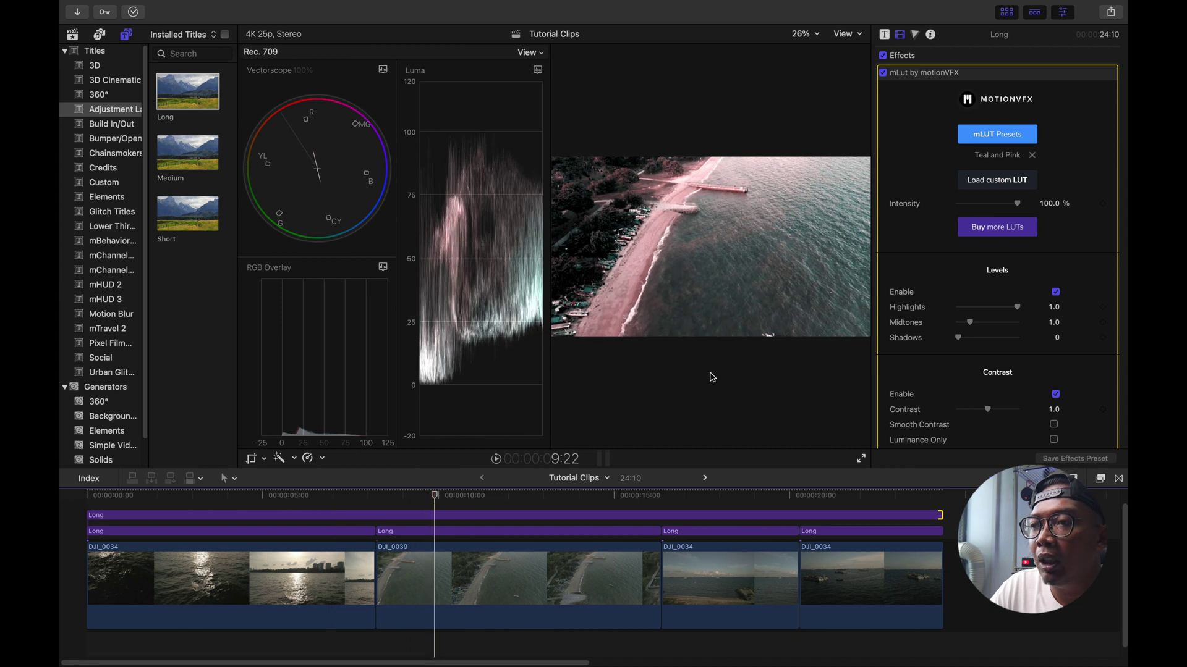
drag(1018, 206, 992, 210)
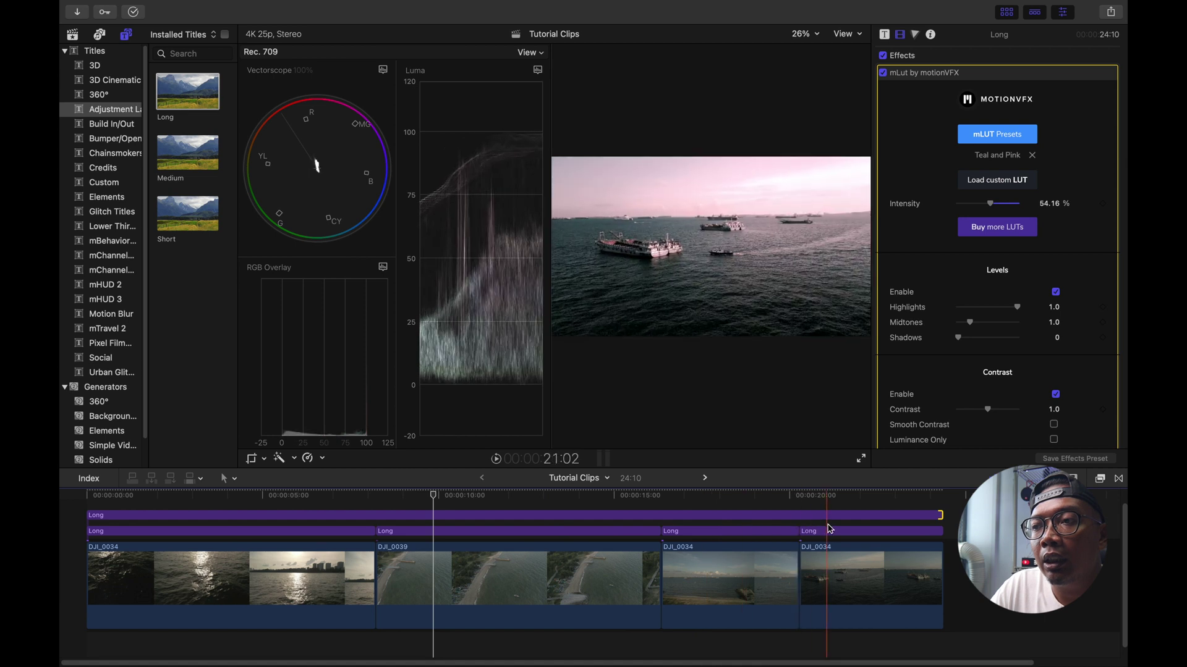
click(761, 502)
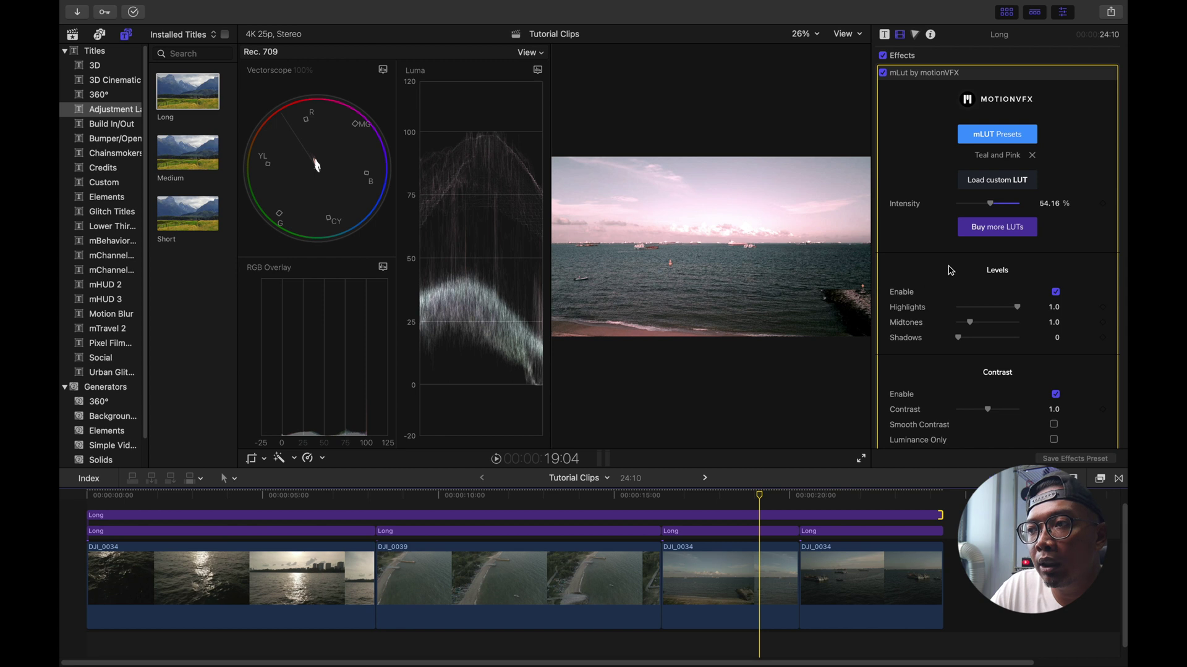
mouse_move(1051, 210)
mouse_down()
mouse_move(1038, 210)
mouse_move(1066, 203)
mouse_move(1037, 204)
mouse_up()
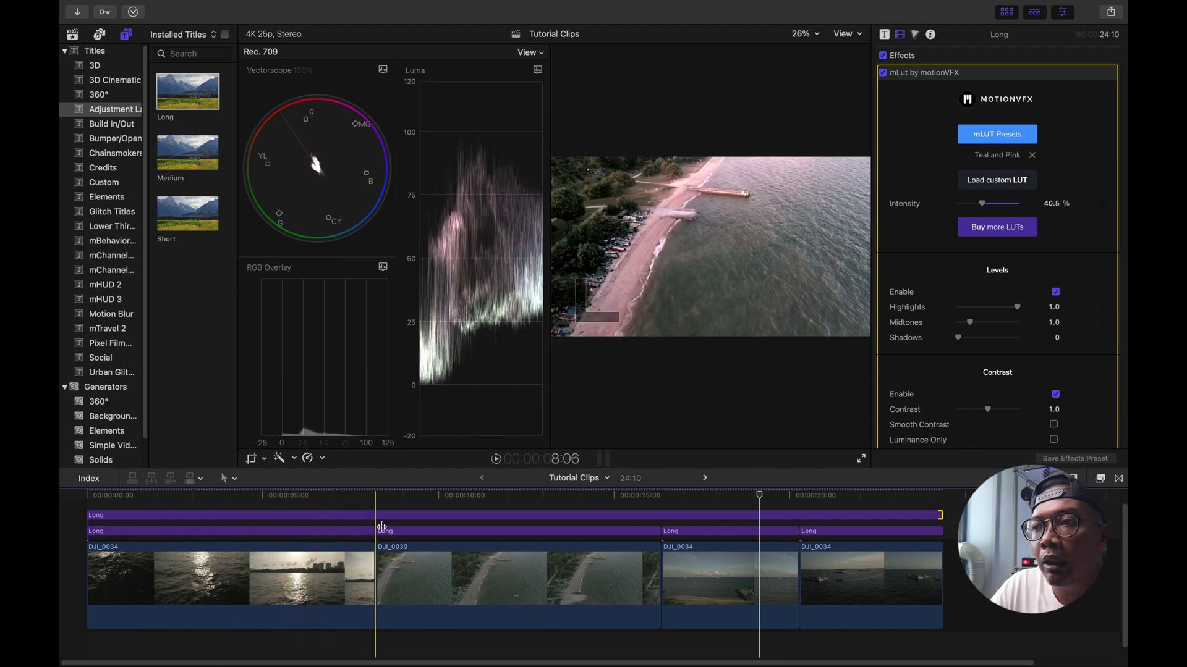
Toggle the top adjustment layer to compare the look, and replace its LUT with the Teal And Orange log LUT from Explorer Lut Pack Vol 2
click(498, 516)
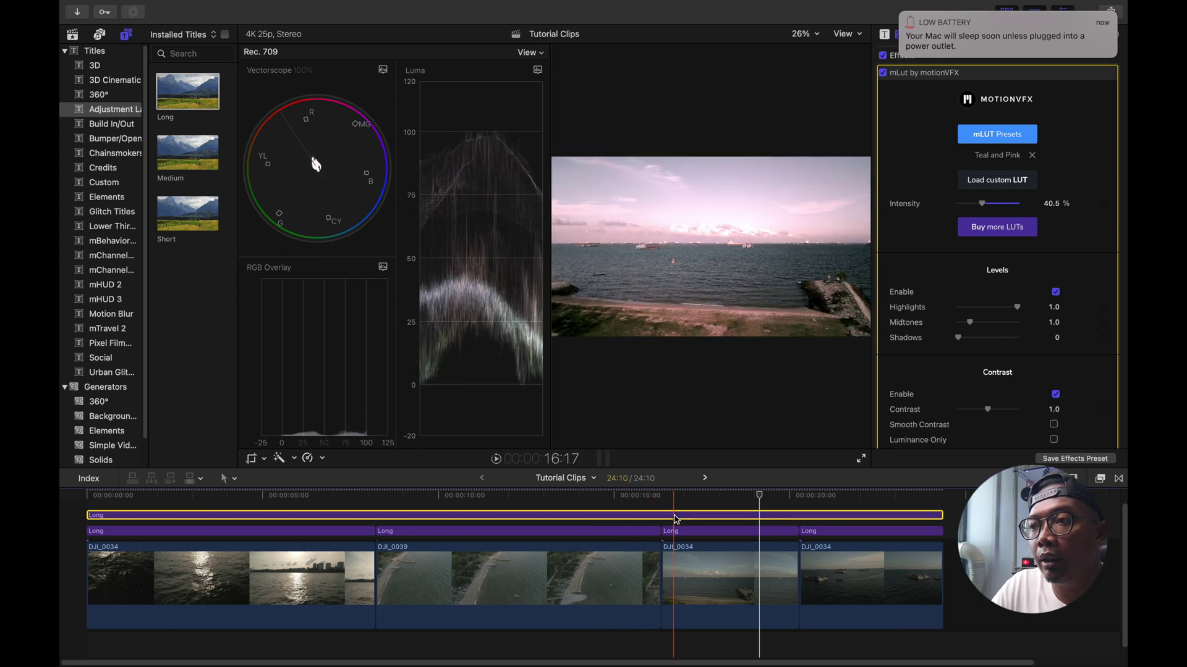
key(v)
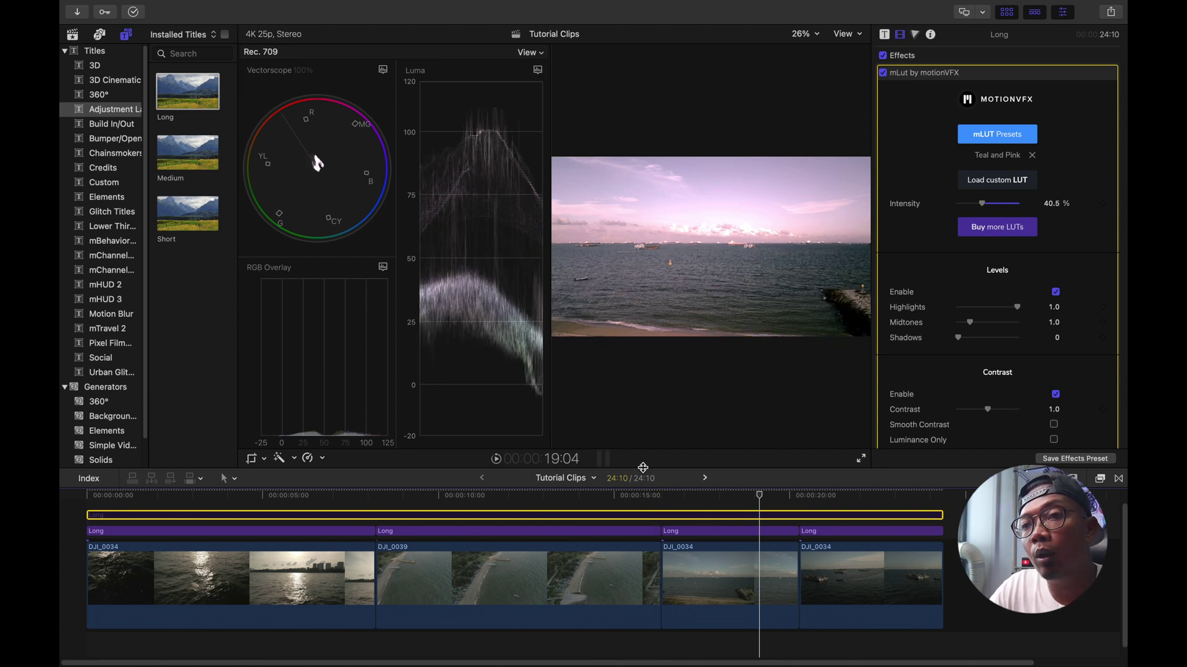
click(993, 184)
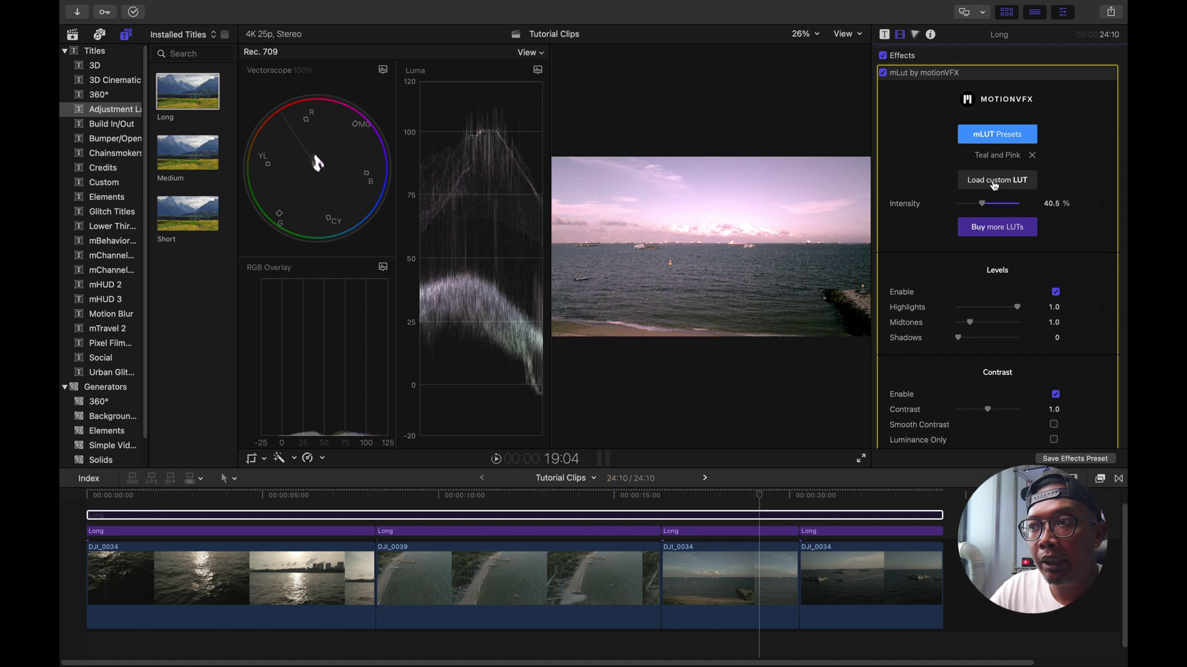
double_click(495, 176)
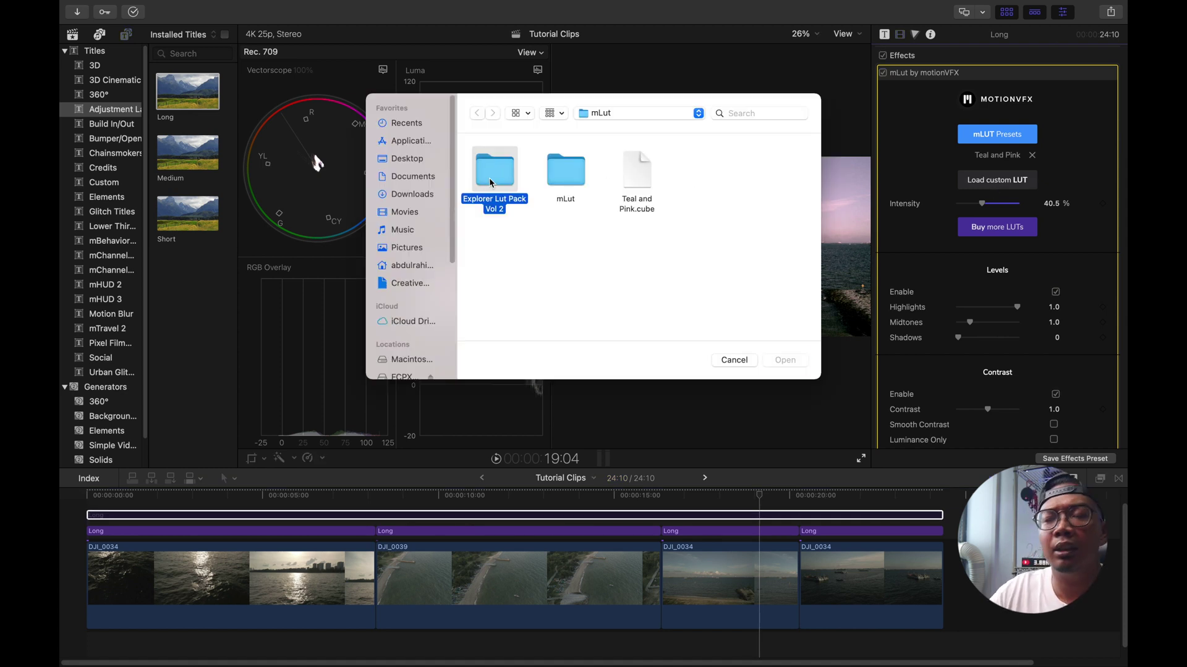
scroll(593, 266, down, 5)
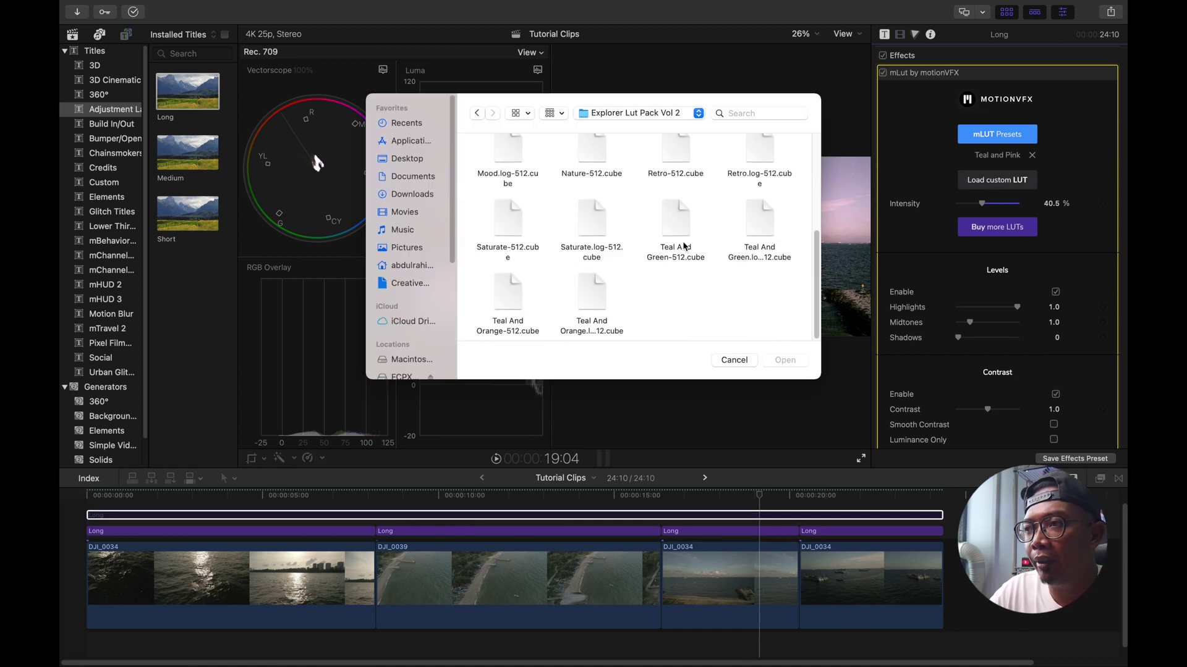
double_click(593, 303)
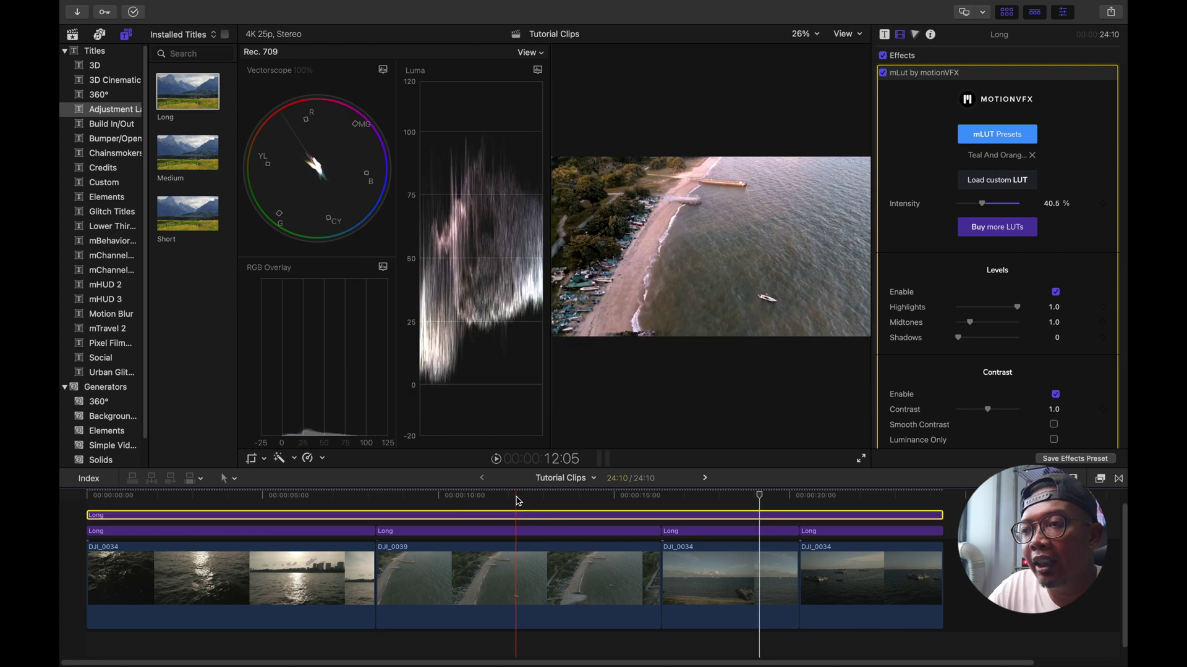
Preview the new LUT on the second and third clips and reduce its intensity to 32.64%
click(516, 499)
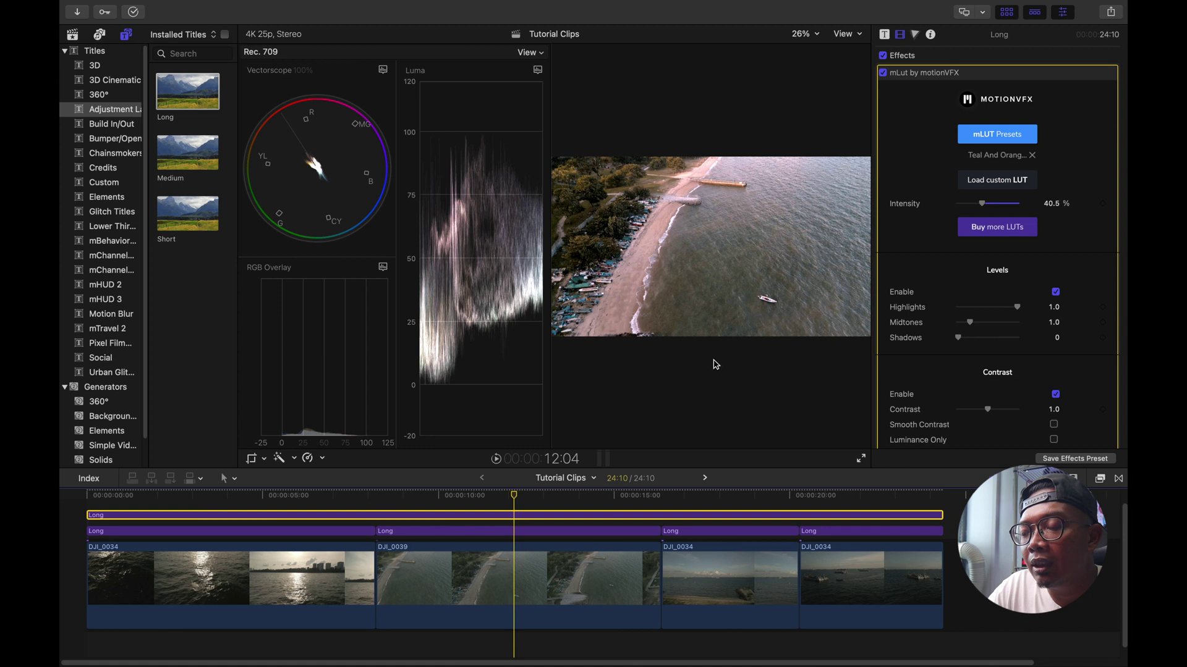
click(738, 499)
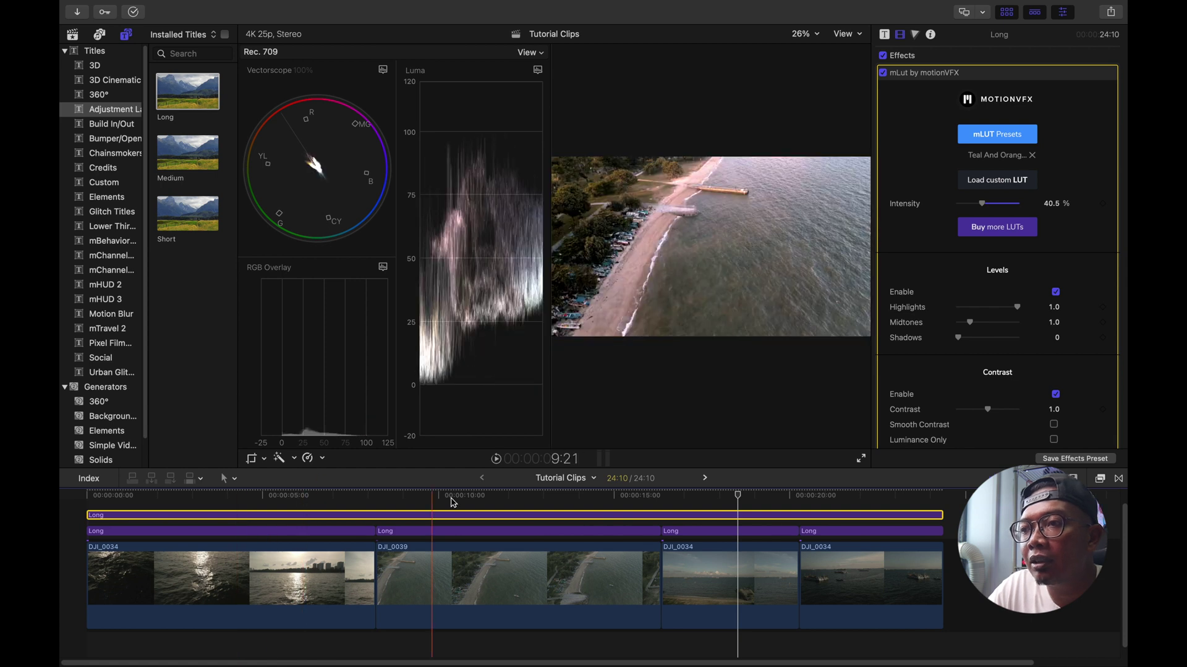
click(630, 510)
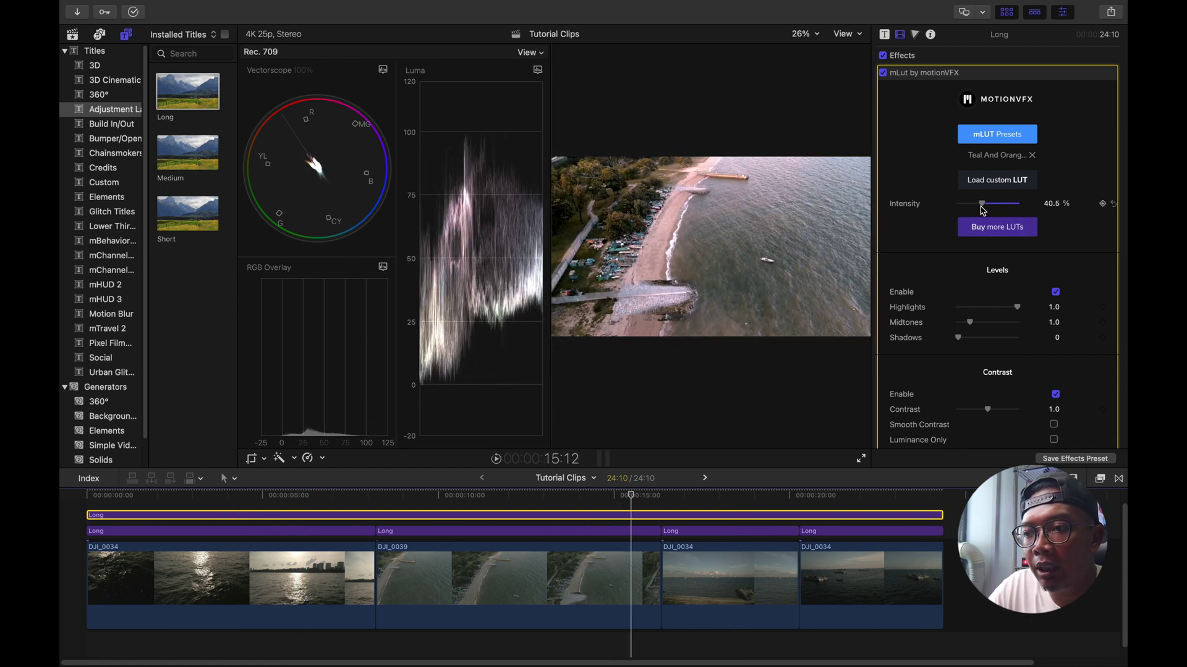
mouse_move(983, 208)
mouse_down()
mouse_move(1027, 210)
mouse_move(978, 210)
mouse_up()
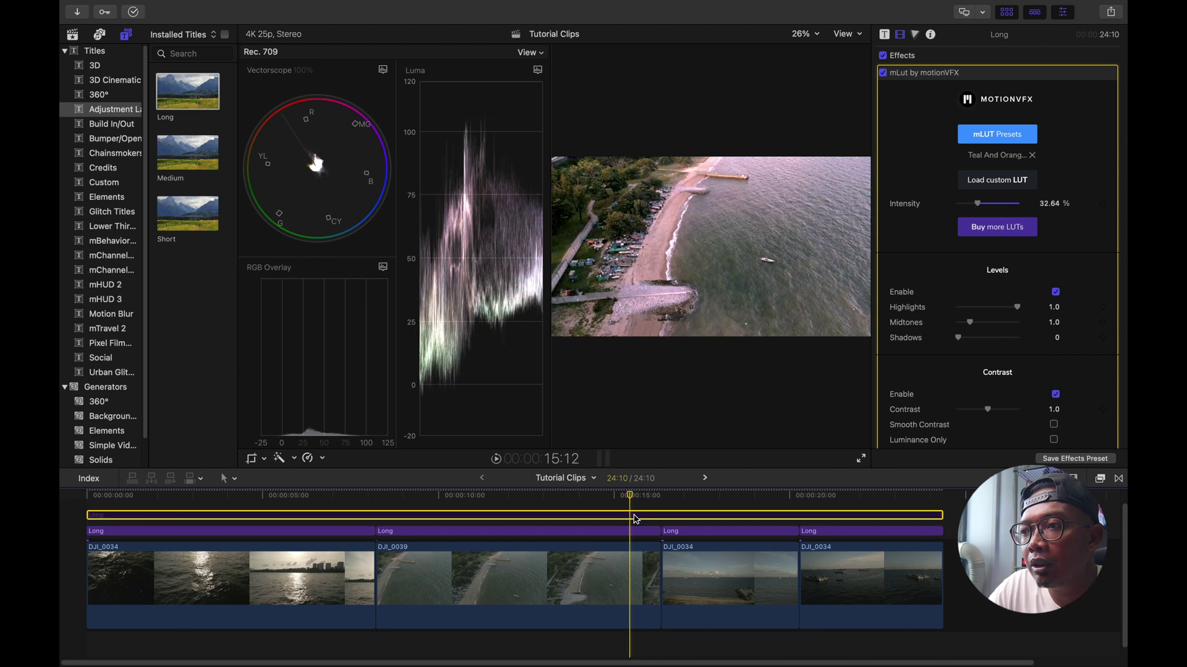